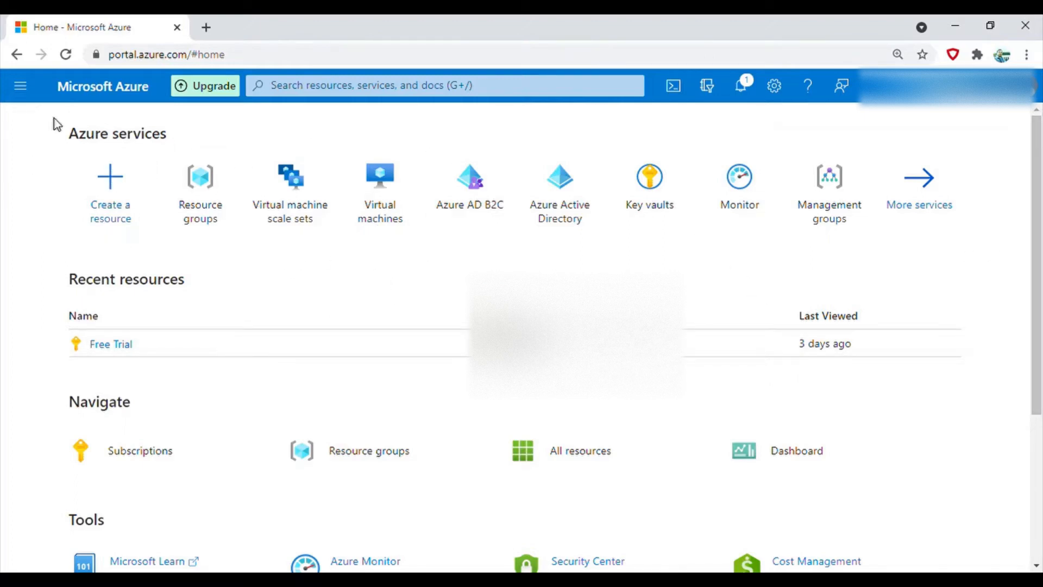
# Start creating a new virtual machine from the portal's Virtual machines service
pyautogui.click(20, 87)
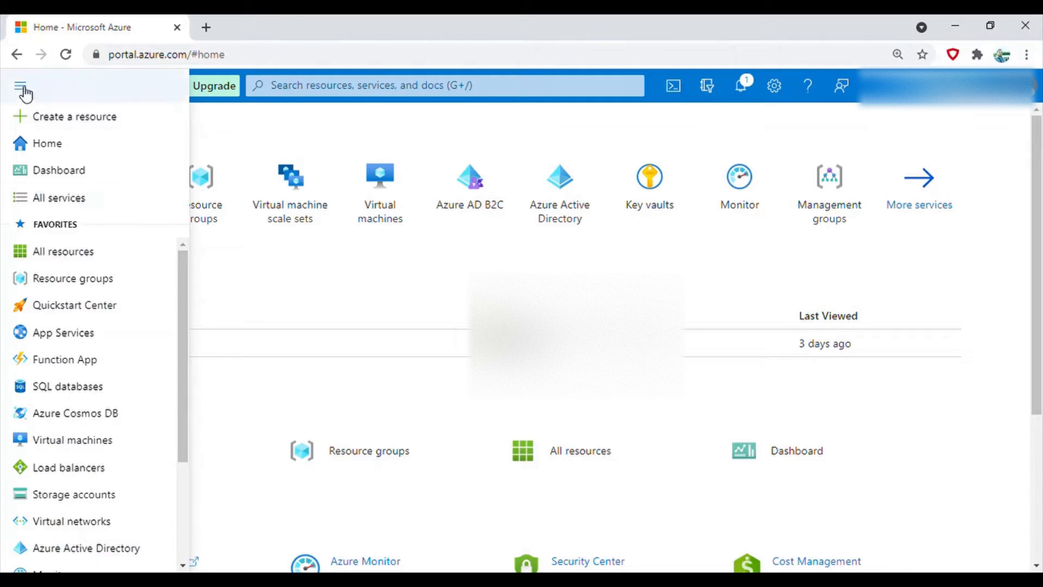
pyautogui.moveTo(185, 287); pyautogui.dragTo(173, 349)
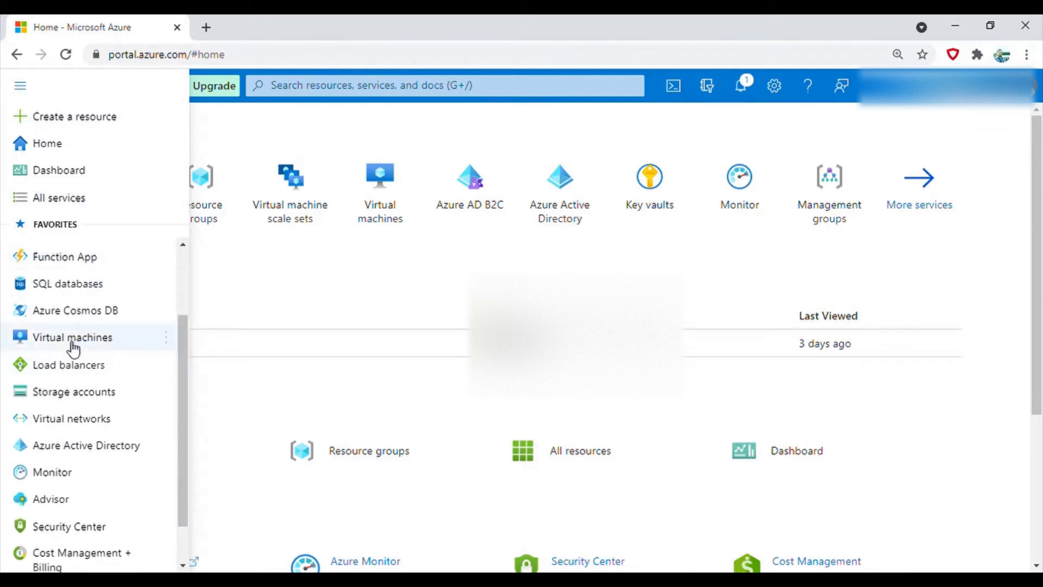
pyautogui.moveTo(71, 347)
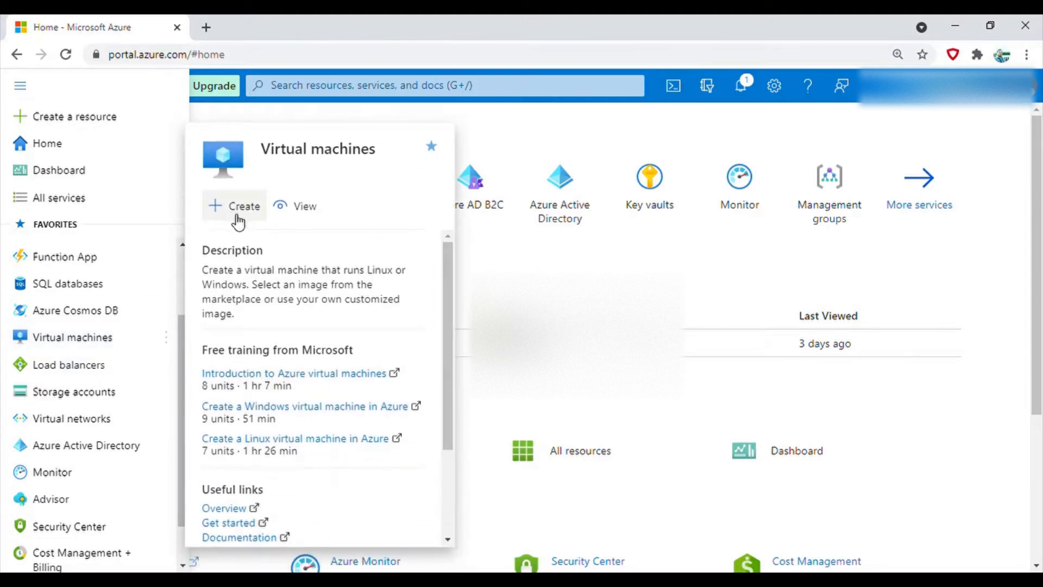
pyautogui.click(237, 217)
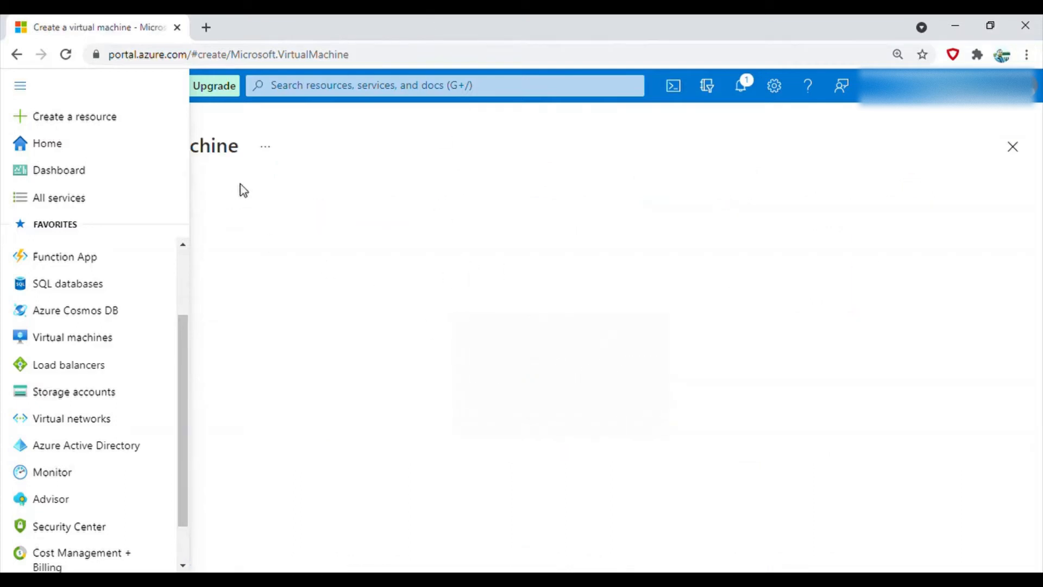
pyautogui.click(240, 185)
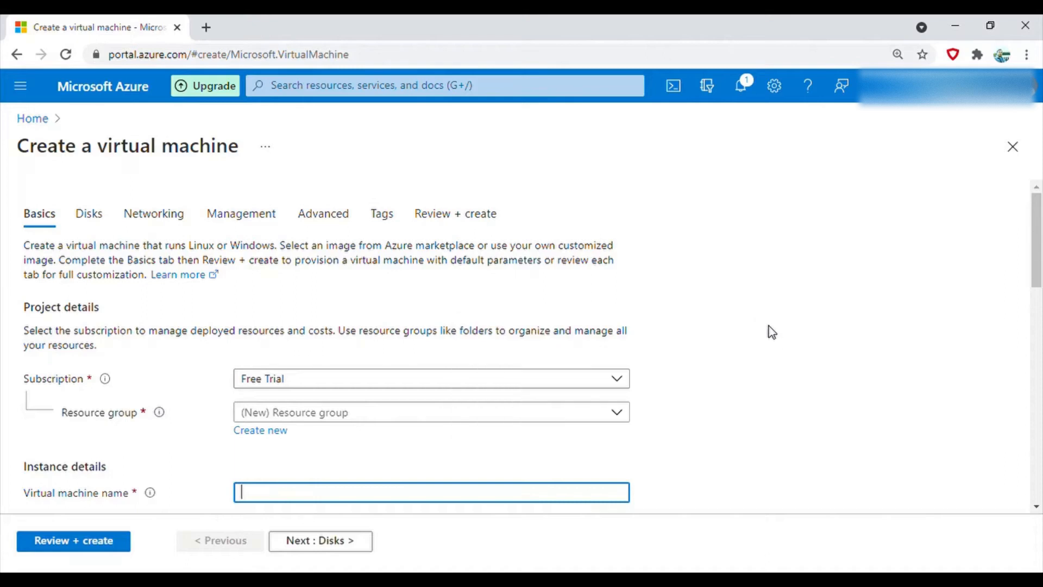
# Create a new resource group named tempvm-rg for the virtual machine
pyautogui.scroll(-2, 770, 332)
pyautogui.scroll(1, 768, 331)
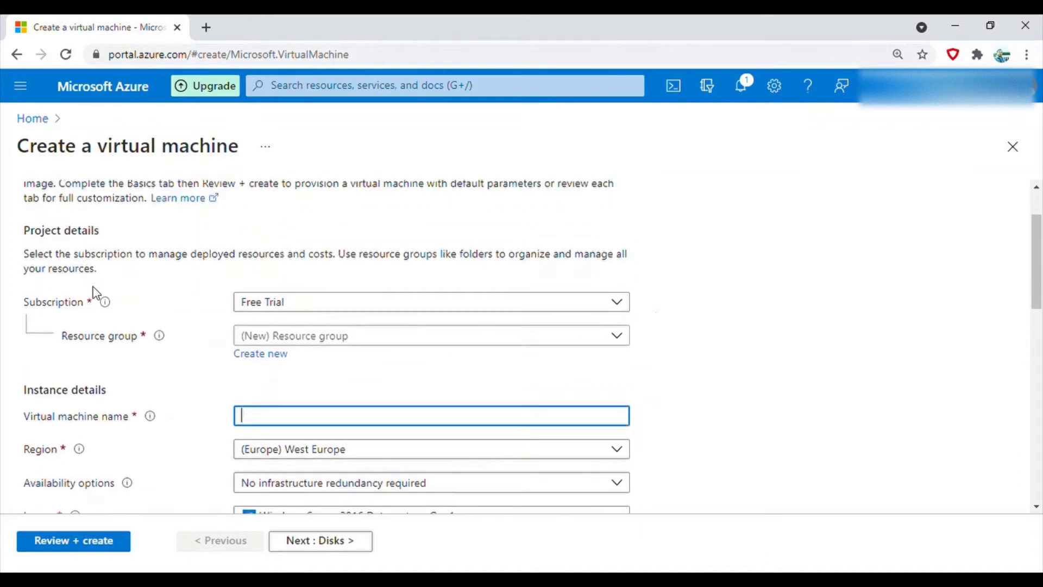
pyautogui.click(267, 357)
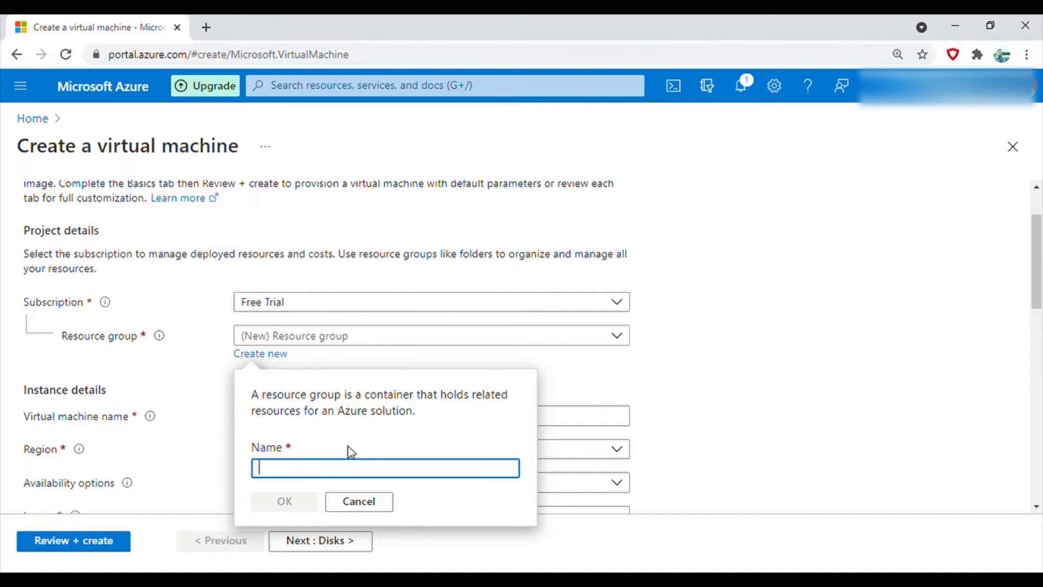
pyautogui.write('tempvm')
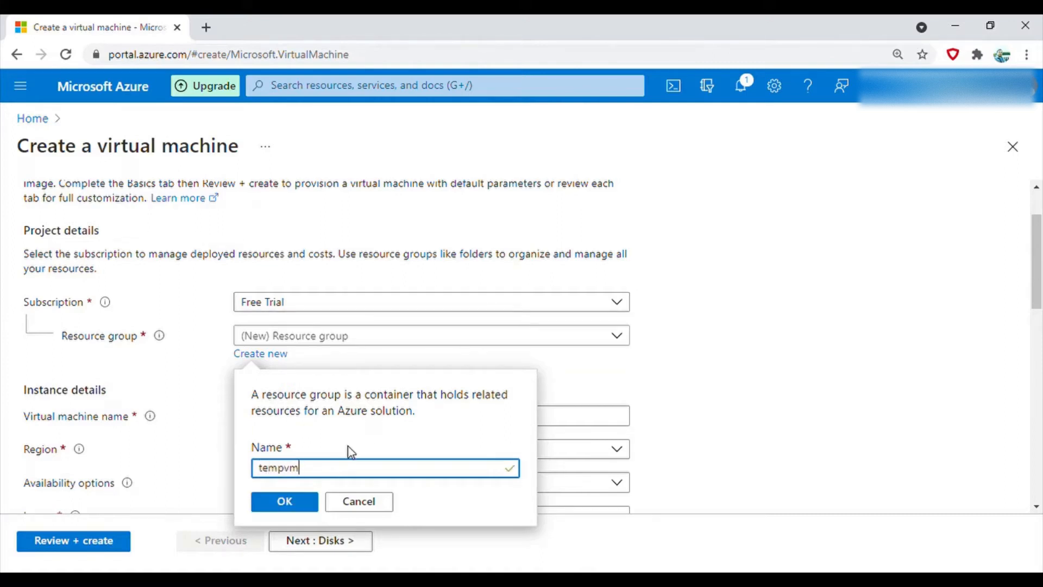
pyautogui.write('-rg')
pyautogui.click(284, 500)
# Name the virtual machine tempvm and review the choices for its availability options
pyautogui.scroll(-3, 771, 389)
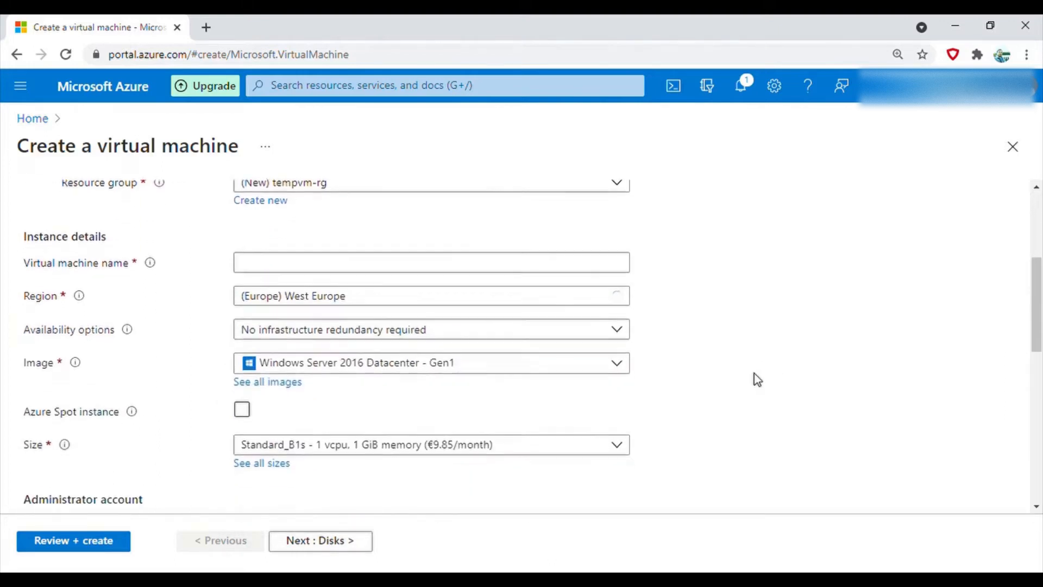
pyautogui.click(270, 264)
pyautogui.scroll(2, 771, 329)
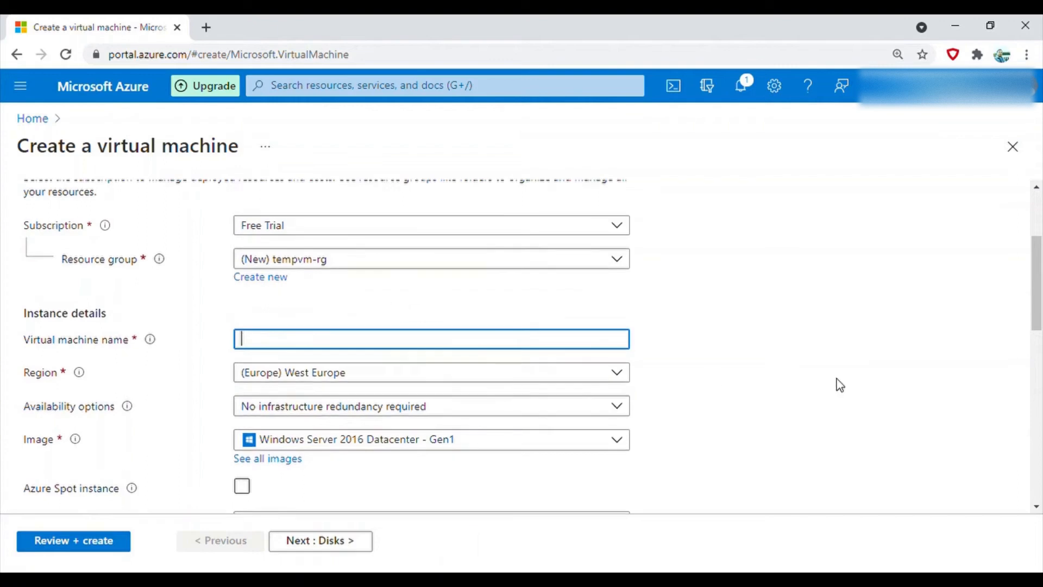
pyautogui.write('tempvm')
pyautogui.scroll(-1, 725, 407)
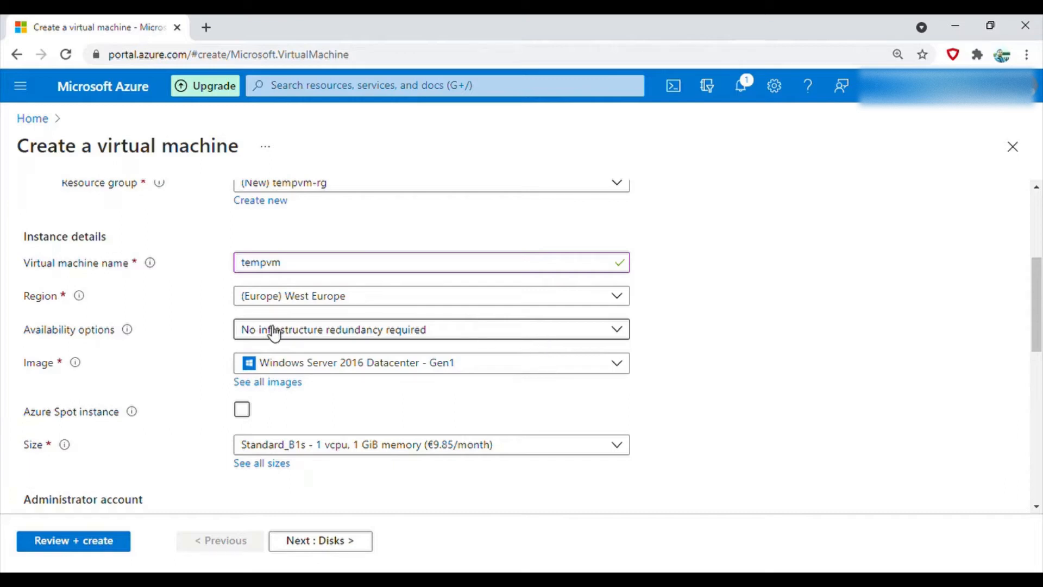
pyautogui.click(627, 338)
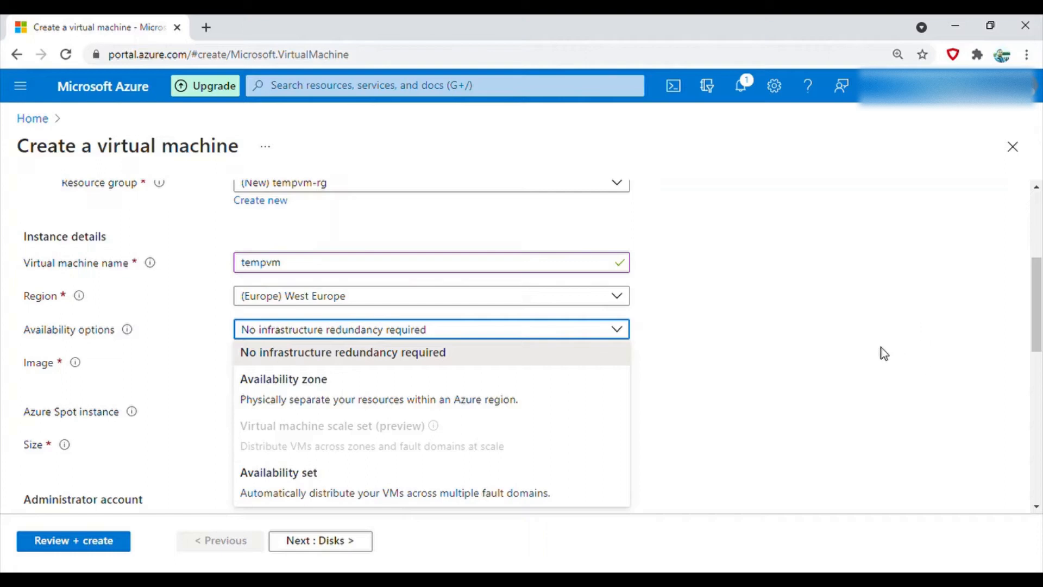
pyautogui.click(737, 440)
# Set the administrator account's username to tempvmuser
pyautogui.scroll(-4, 743, 427)
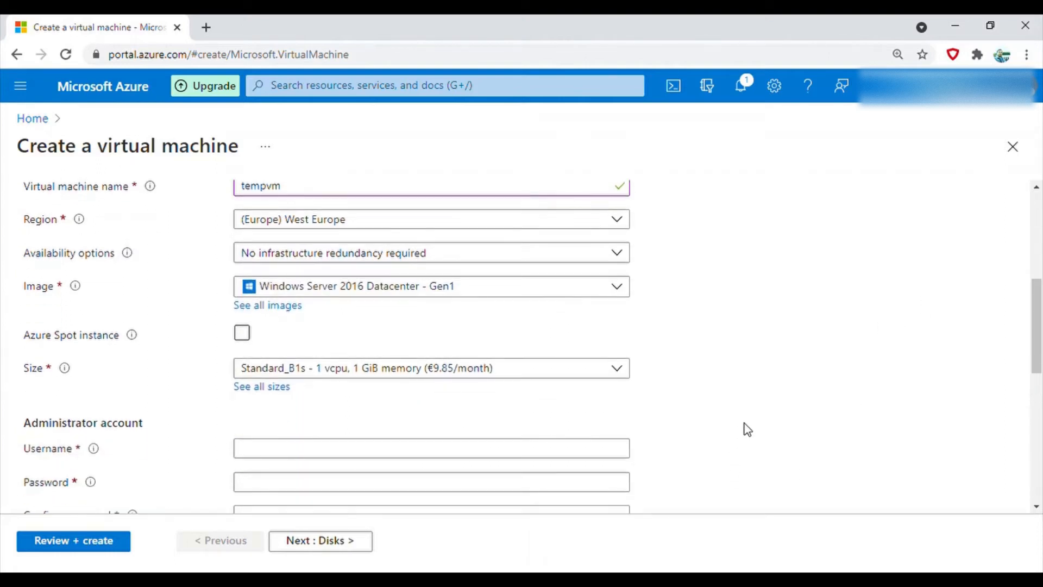
pyautogui.scroll(3, 759, 394)
pyautogui.scroll(-4, 733, 417)
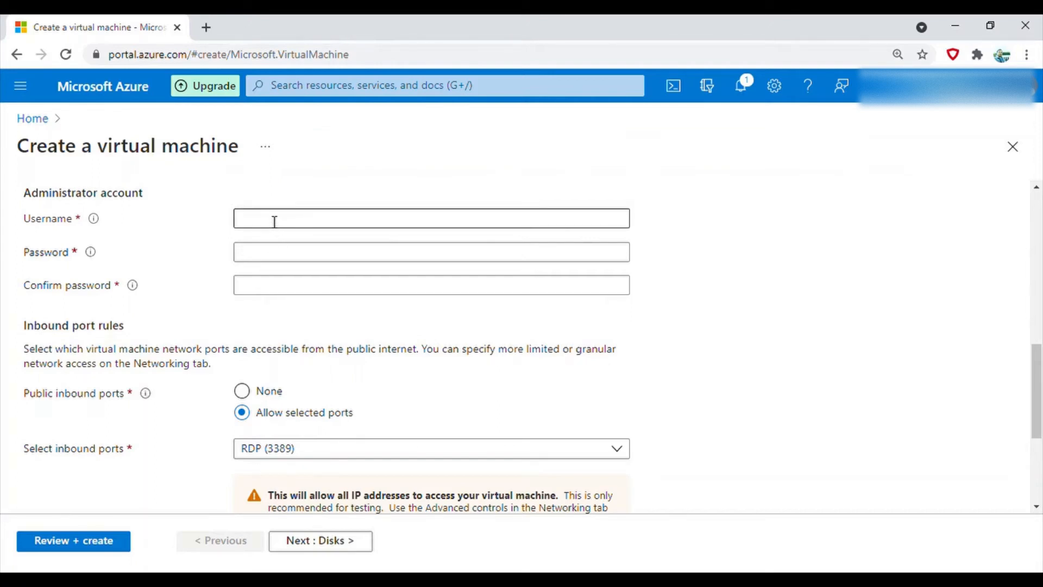
pyautogui.click(326, 222)
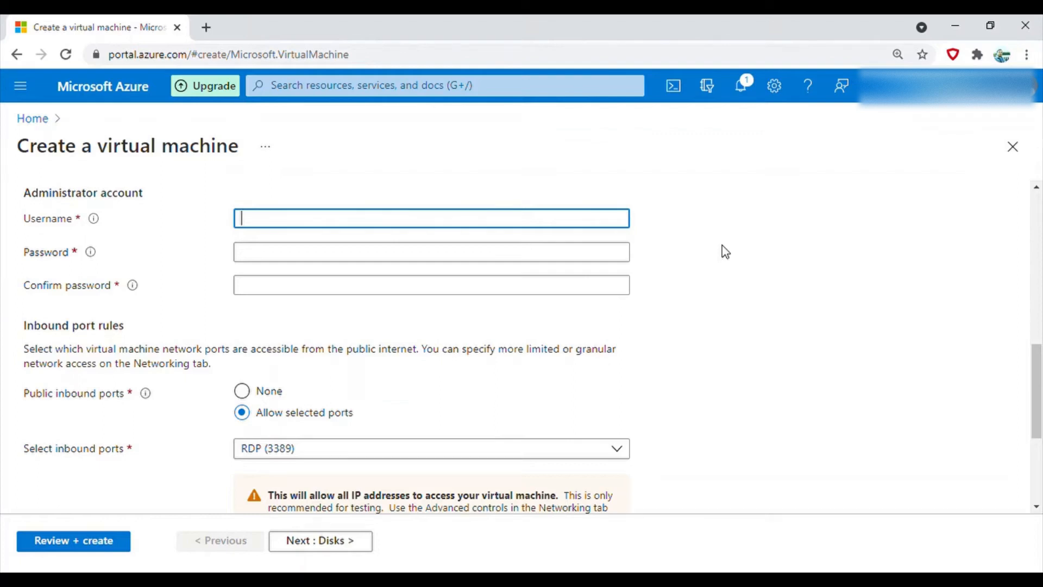
pyautogui.write('temvmuser')
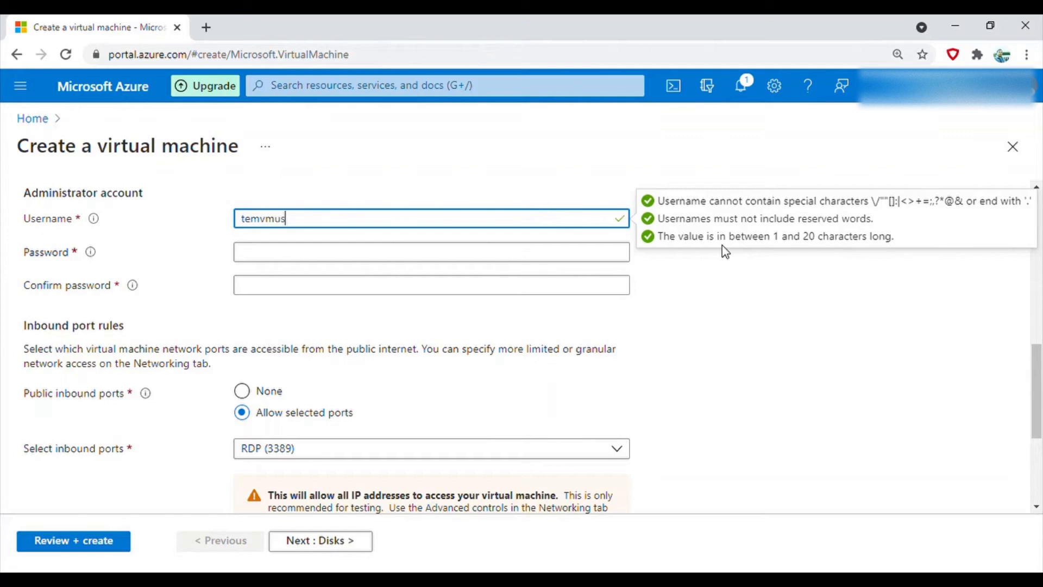
pyautogui.press('Left')
pyautogui.press('Left')
pyautogui.press('Left')
pyautogui.press('Left')
pyautogui.press('Left')
pyautogui.press('Left')
pyautogui.write('p')
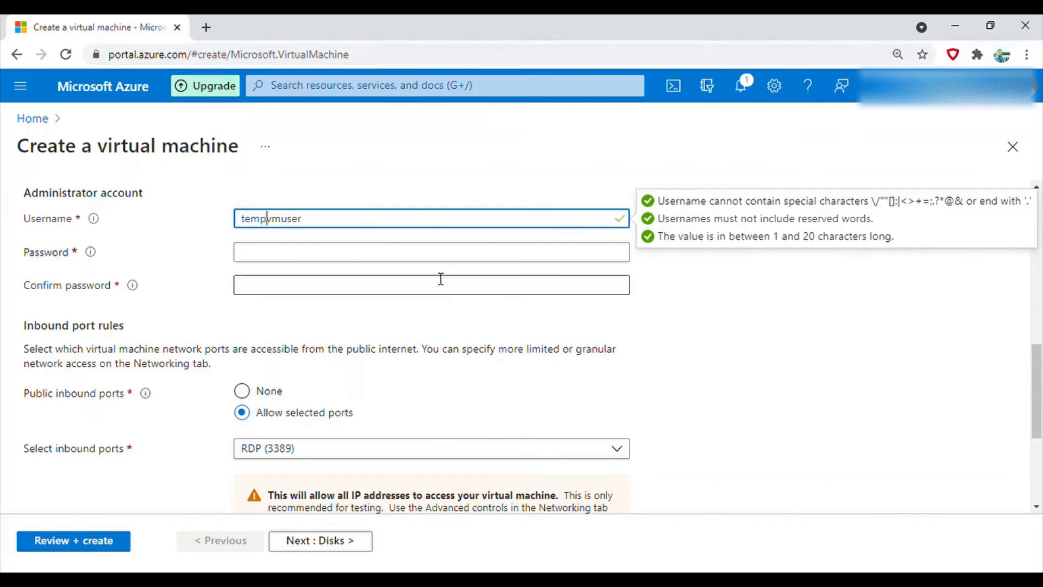
# Enter the administrator account's password and repeat it in the password confirmation field
pyautogui.click(328, 261)
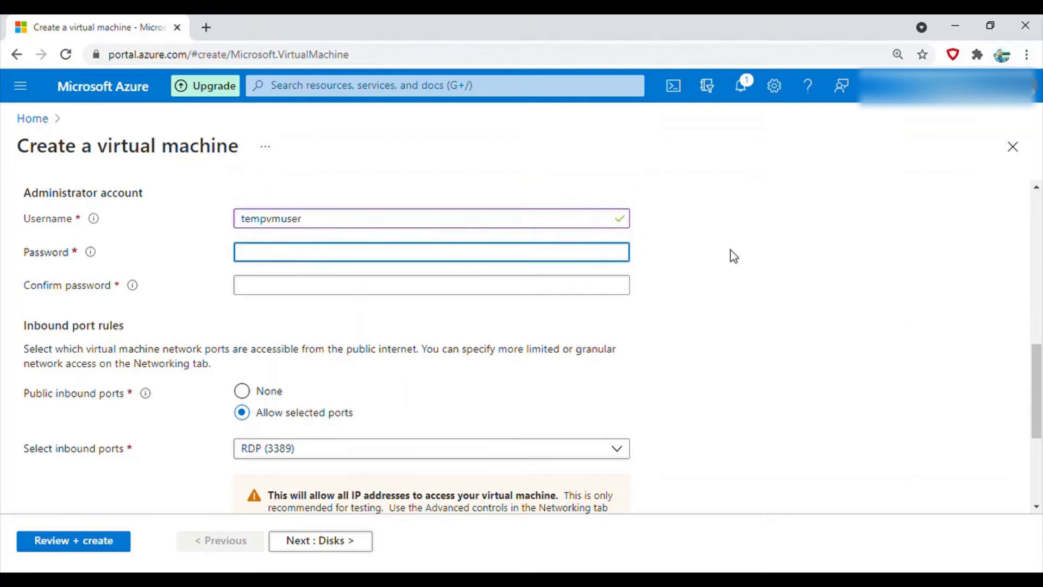
pyautogui.write('**********')
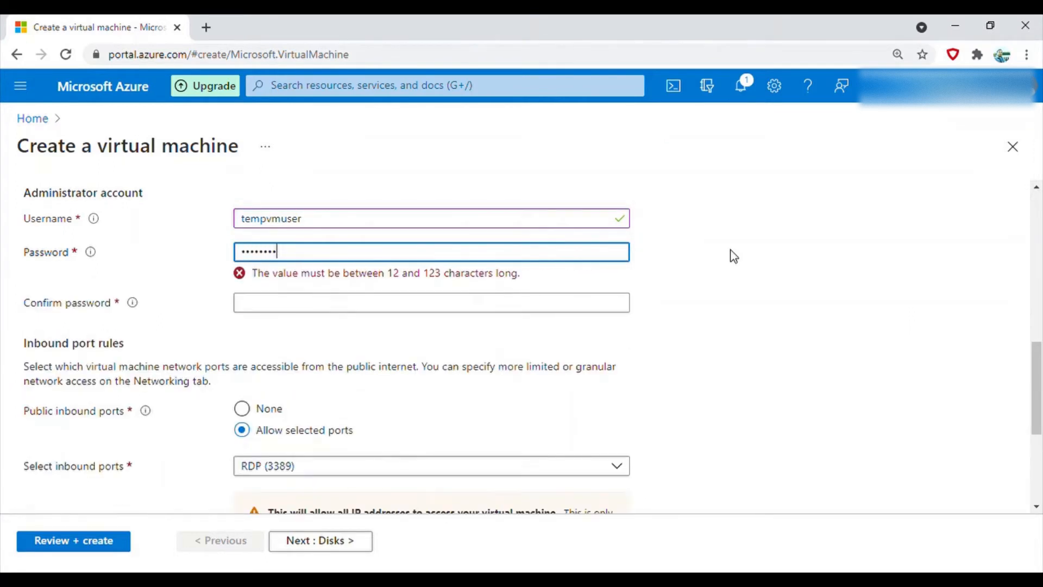
pyautogui.write('**')
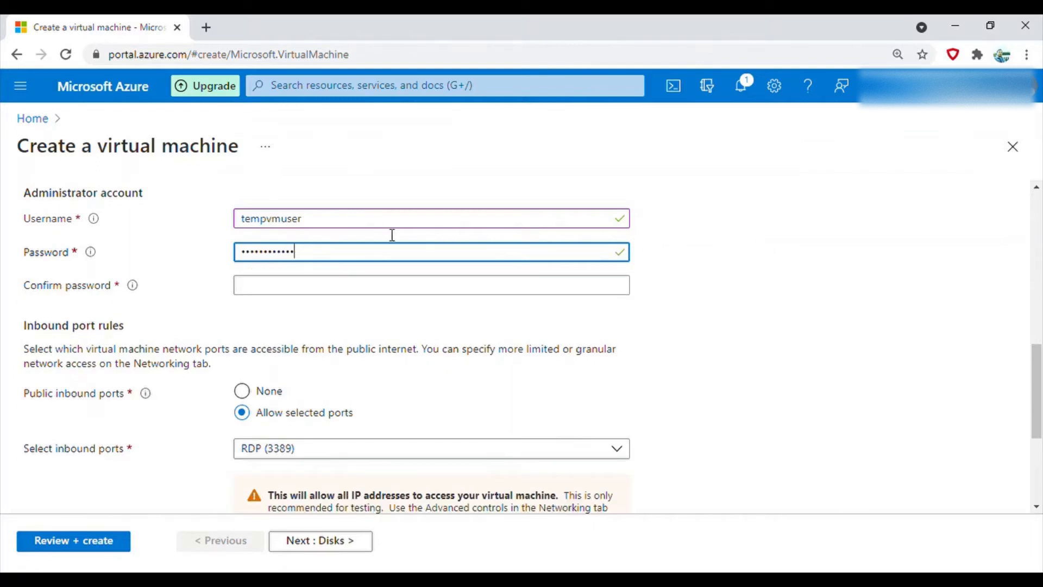
pyautogui.click(282, 289)
pyautogui.write('********')
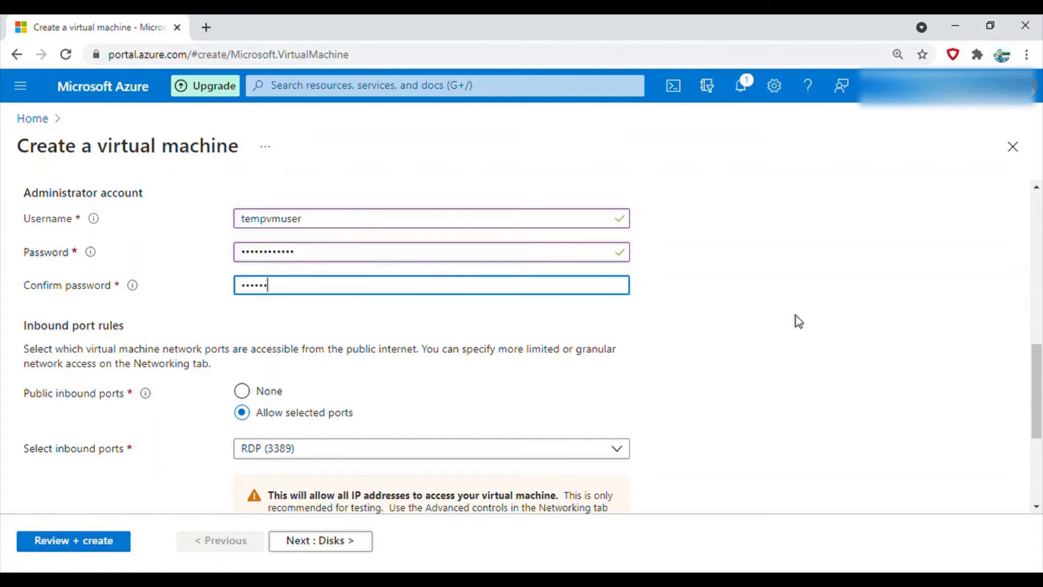
pyautogui.write('****')
# Allow the inbound ports HTTP (80) and HTTPS (443) in addition to RDP (3389)
pyautogui.scroll(-4, 442, 353)
pyautogui.scroll(4, 429, 343)
pyautogui.scroll(-3, 531, 337)
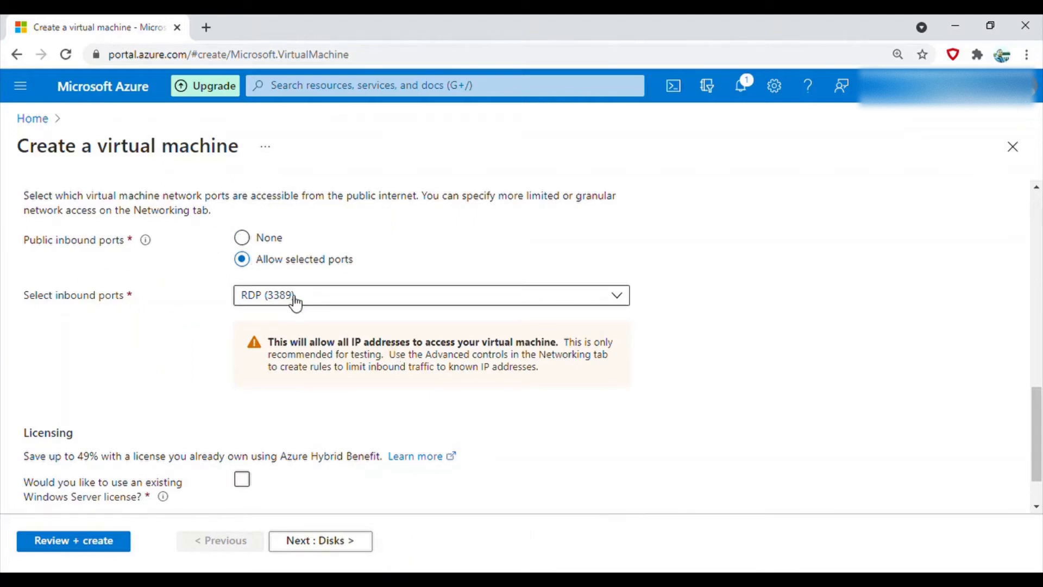
pyautogui.click(623, 298)
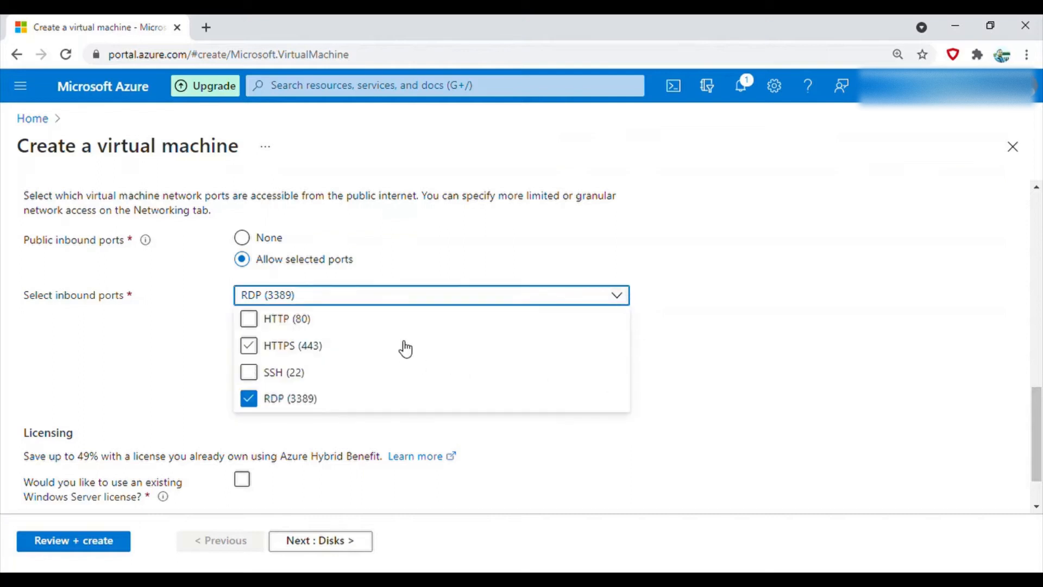
pyautogui.click(257, 321)
pyautogui.click(253, 348)
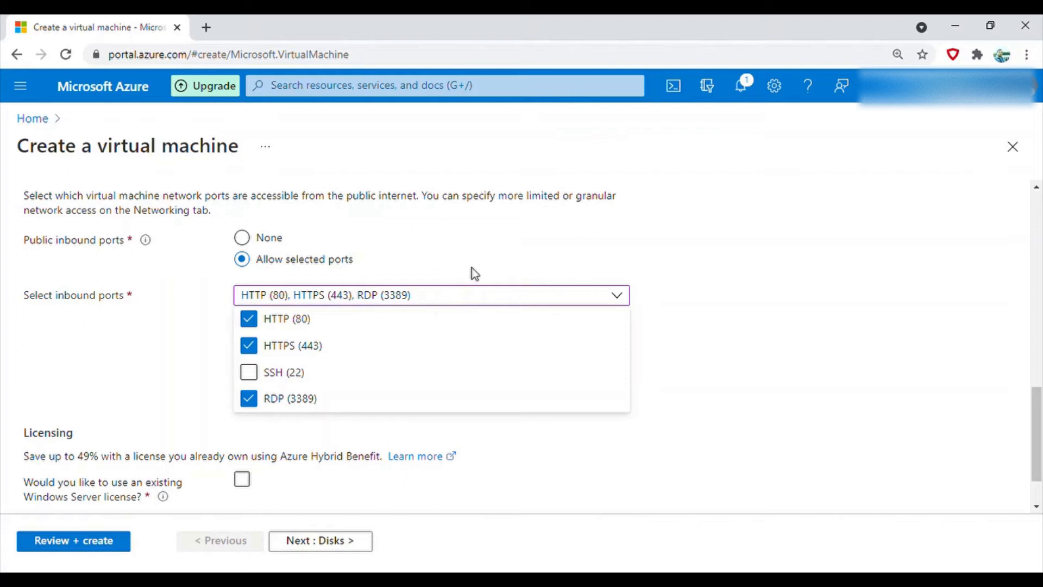
pyautogui.click(700, 349)
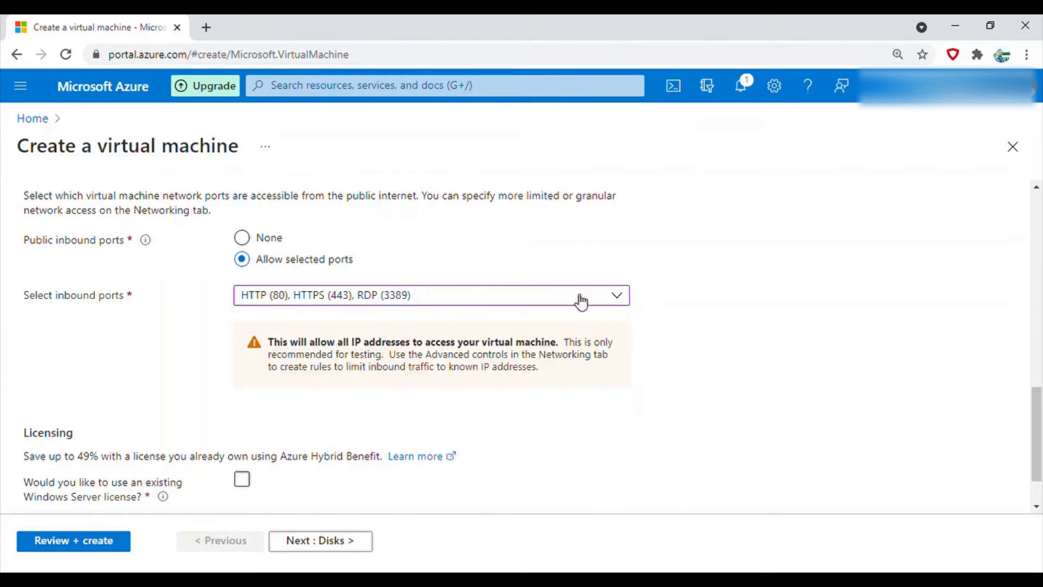
# Proceed to the disk settings and set the OS disk type to Standard SSD with locally-redundant storage
pyautogui.scroll(-1, 664, 333)
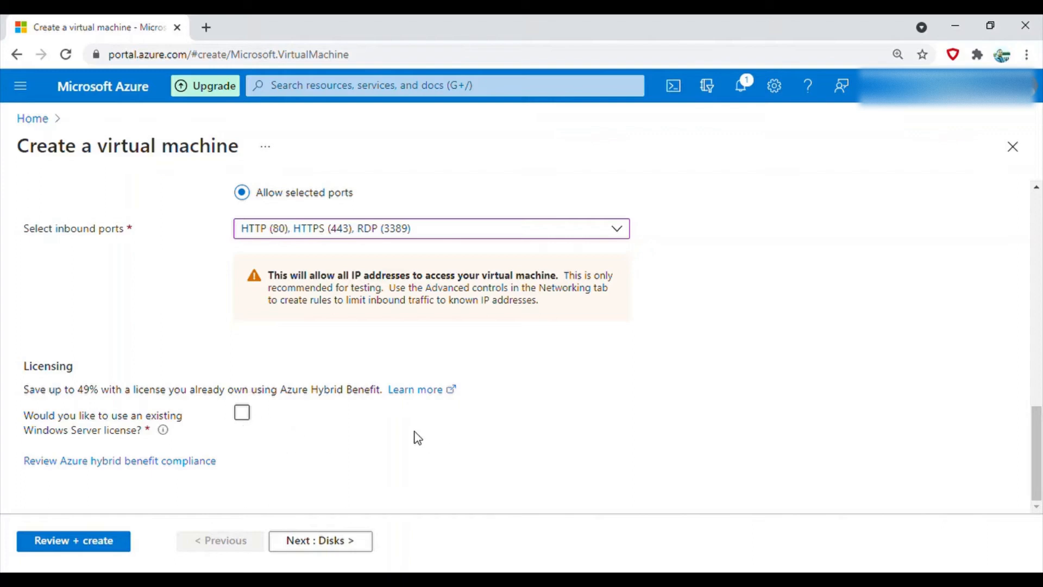
pyautogui.click(331, 541)
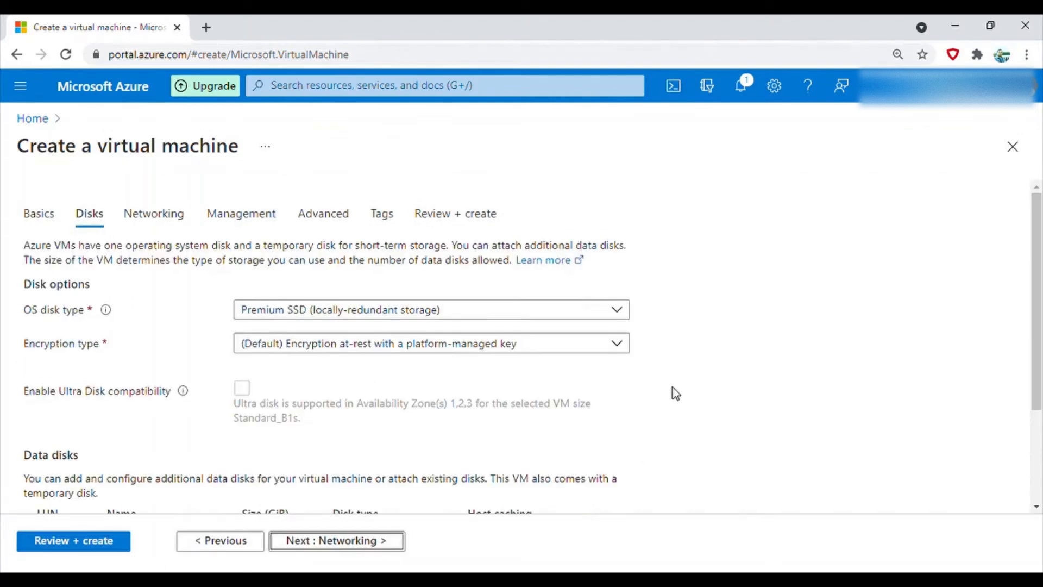
pyautogui.scroll(-2, 673, 386)
pyautogui.scroll(2, 655, 363)
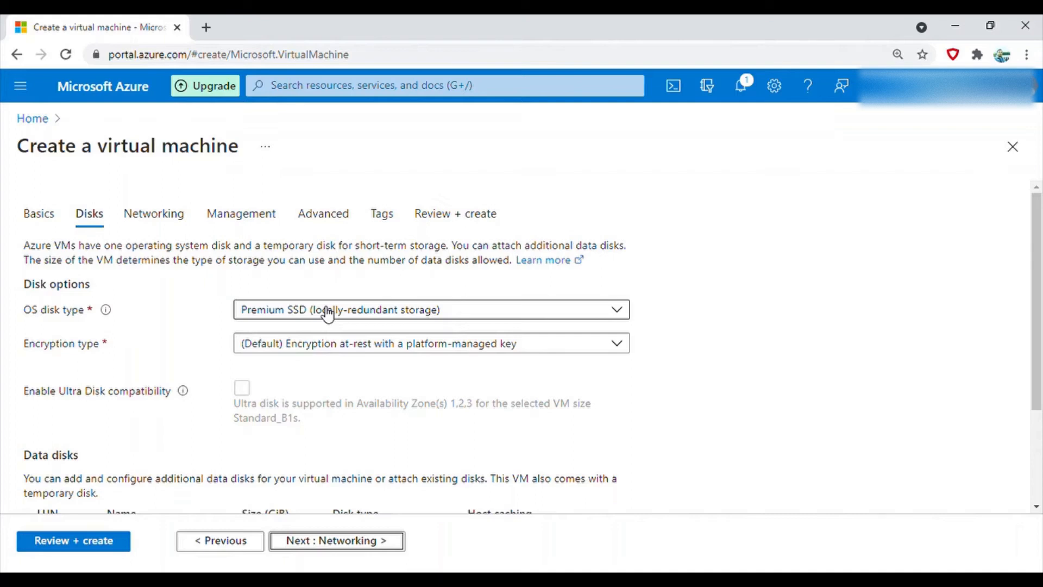
pyautogui.click(385, 314)
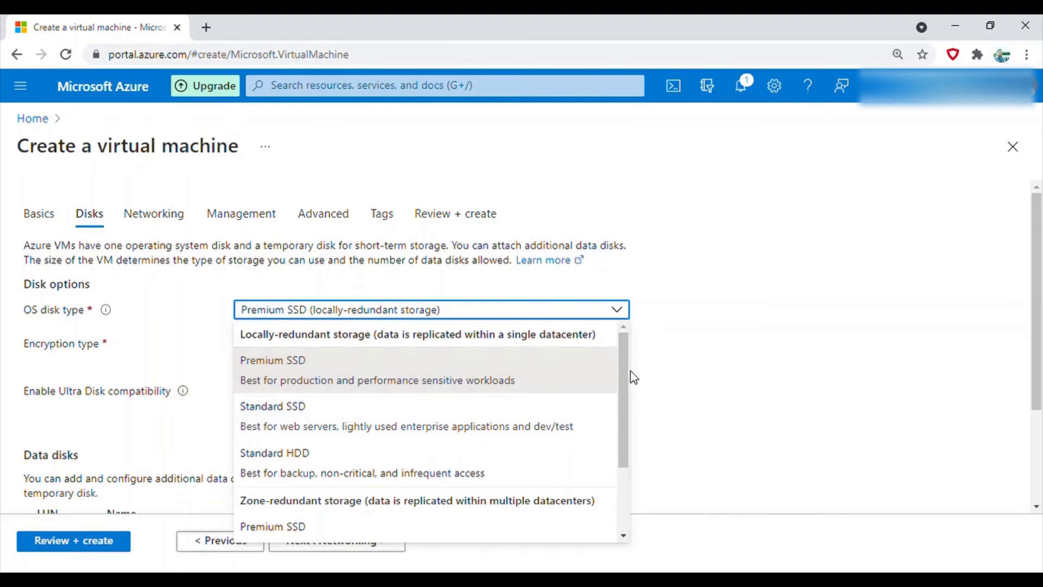
pyautogui.moveTo(621, 368); pyautogui.dragTo(621, 372)
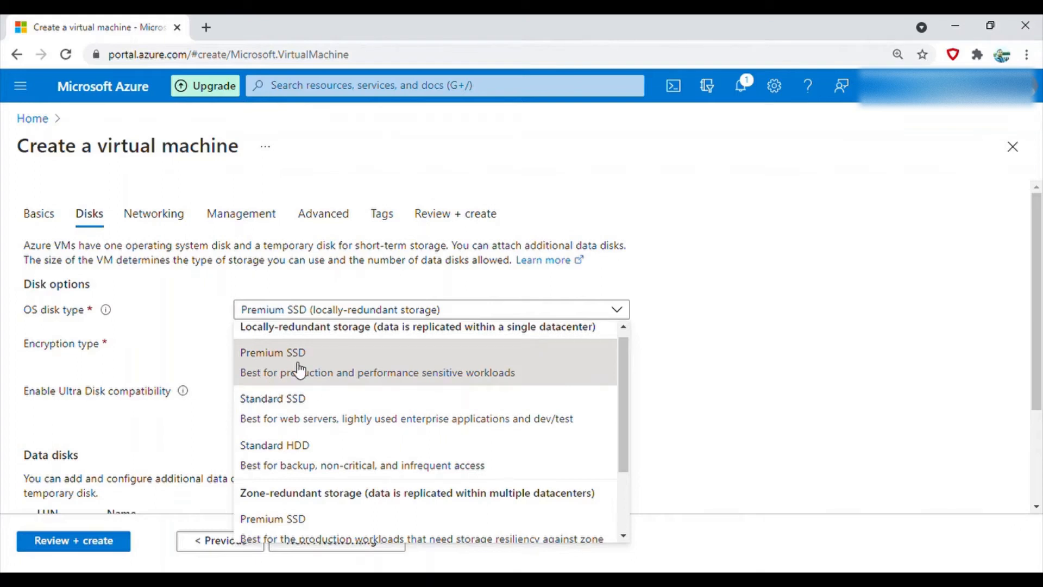
pyautogui.moveTo(624, 396)
pyautogui.mouseDown()
pyautogui.moveTo(618, 426)
pyautogui.moveTo(617, 404)
pyautogui.mouseUp()
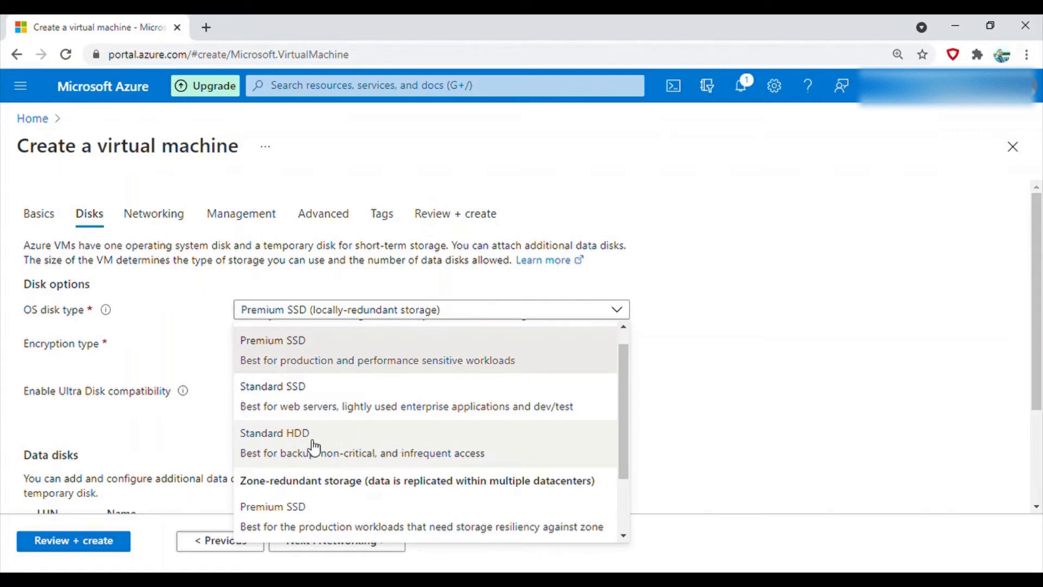
pyautogui.scroll(-1, 321, 445)
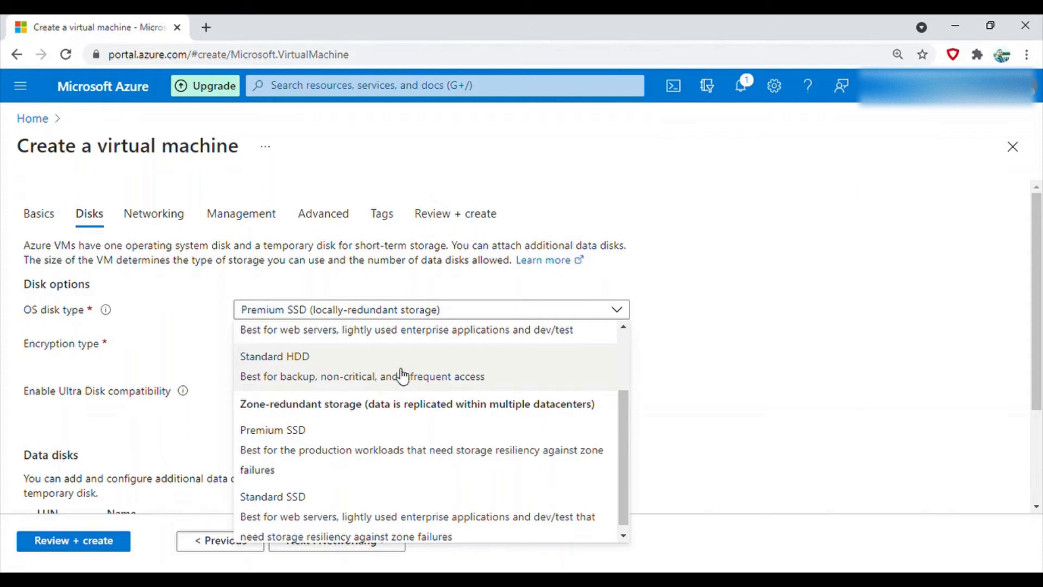
pyautogui.scroll(-1, 549, 487)
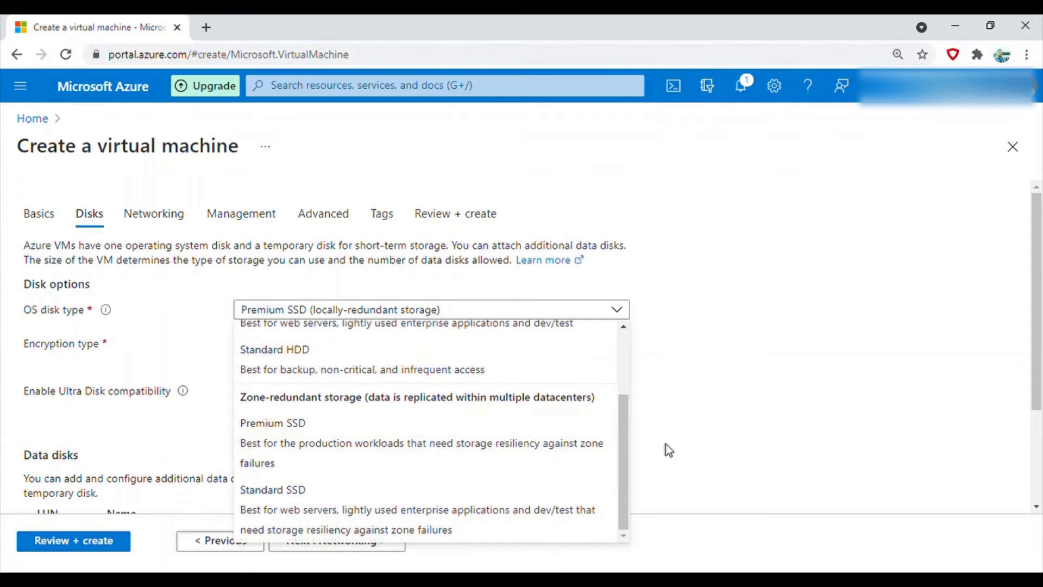
pyautogui.moveTo(625, 466); pyautogui.dragTo(631, 396)
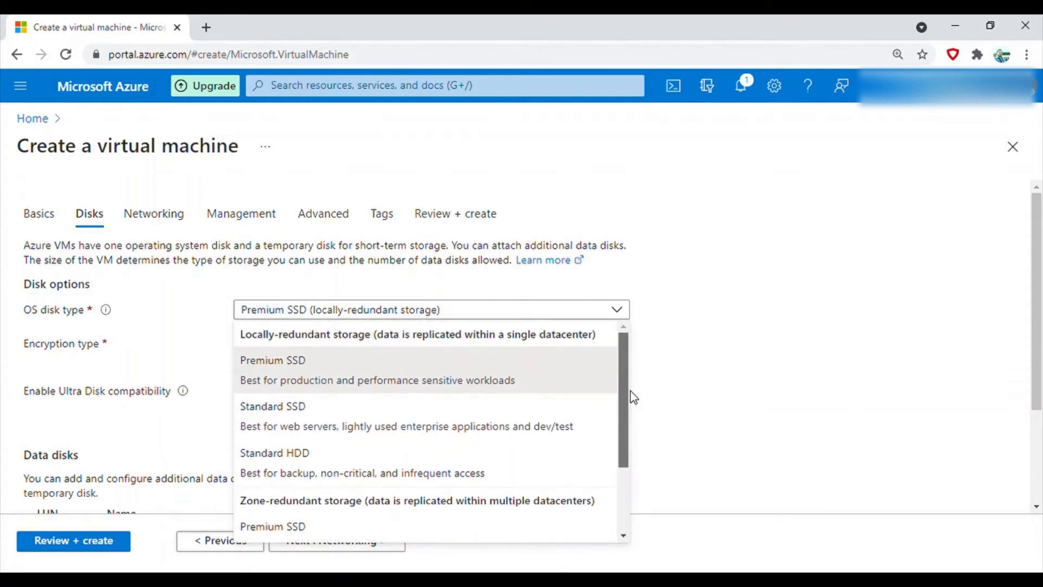
pyautogui.click(306, 415)
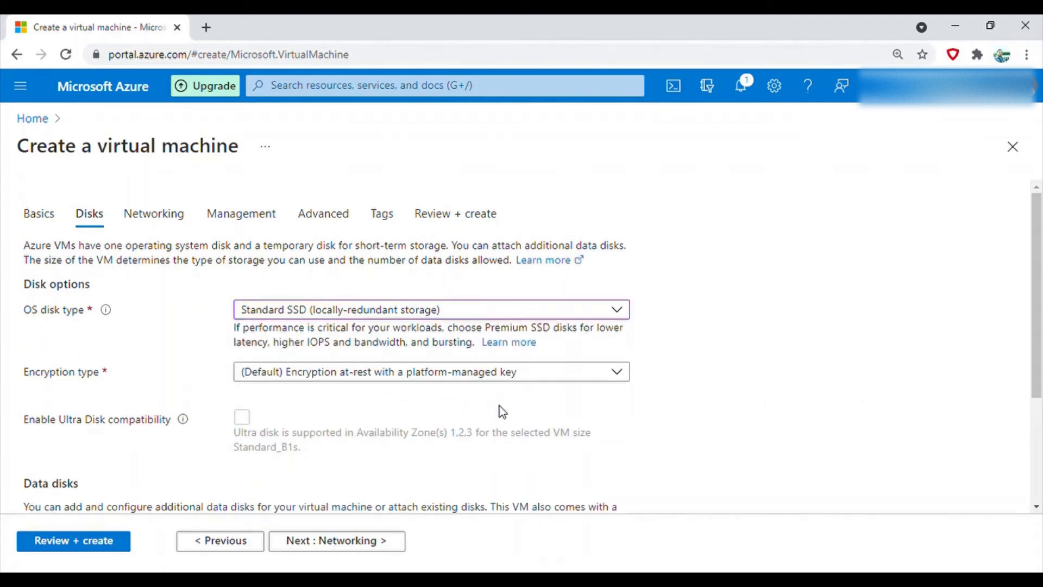
# Review the data disk options and expand the advanced disk settings for managed and ephemeral disks
pyautogui.scroll(-3, 527, 441)
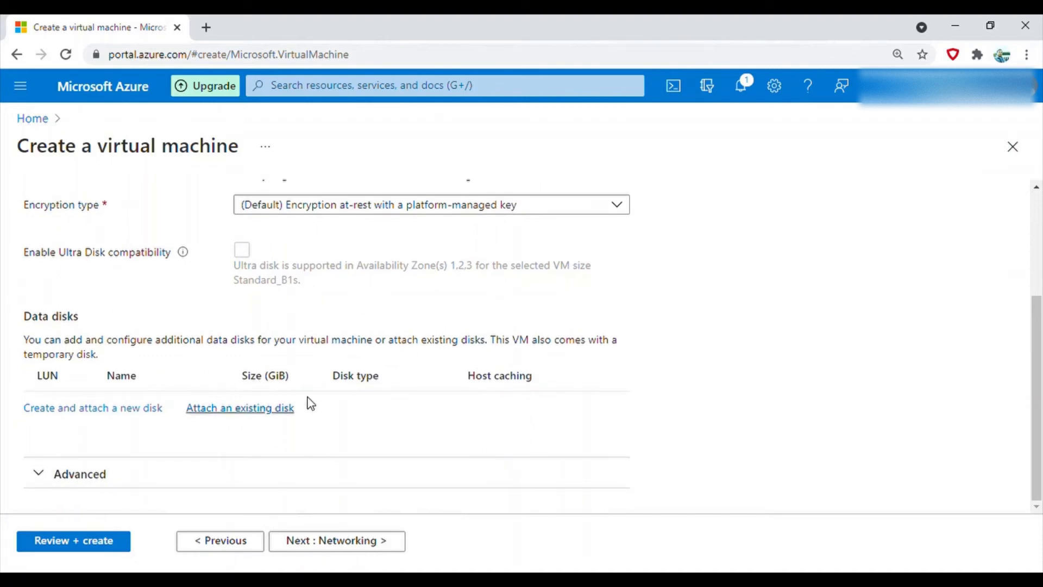
pyautogui.click(60, 482)
pyautogui.scroll(-2, 645, 396)
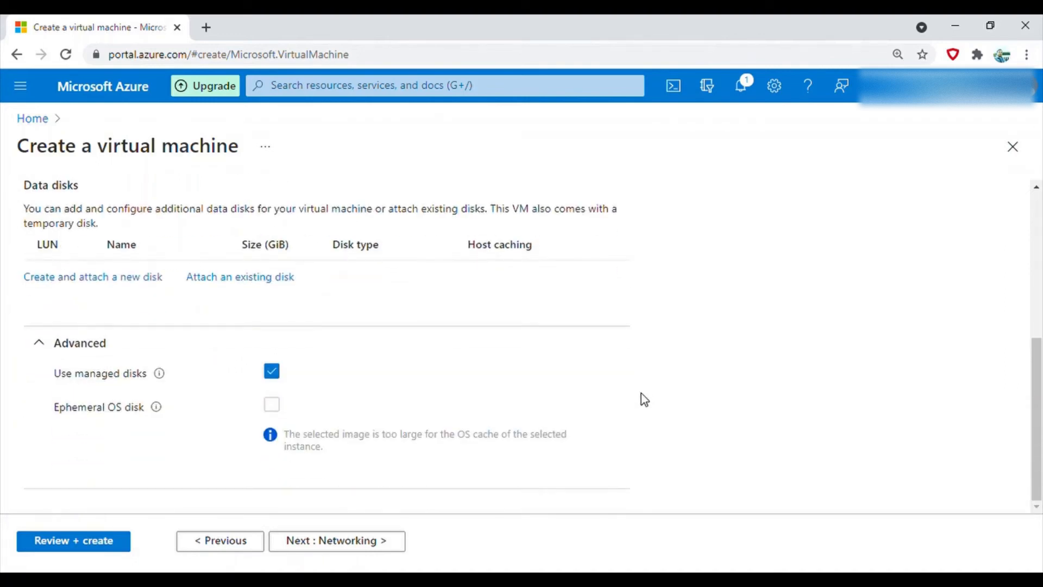
pyautogui.scroll(5, 641, 399)
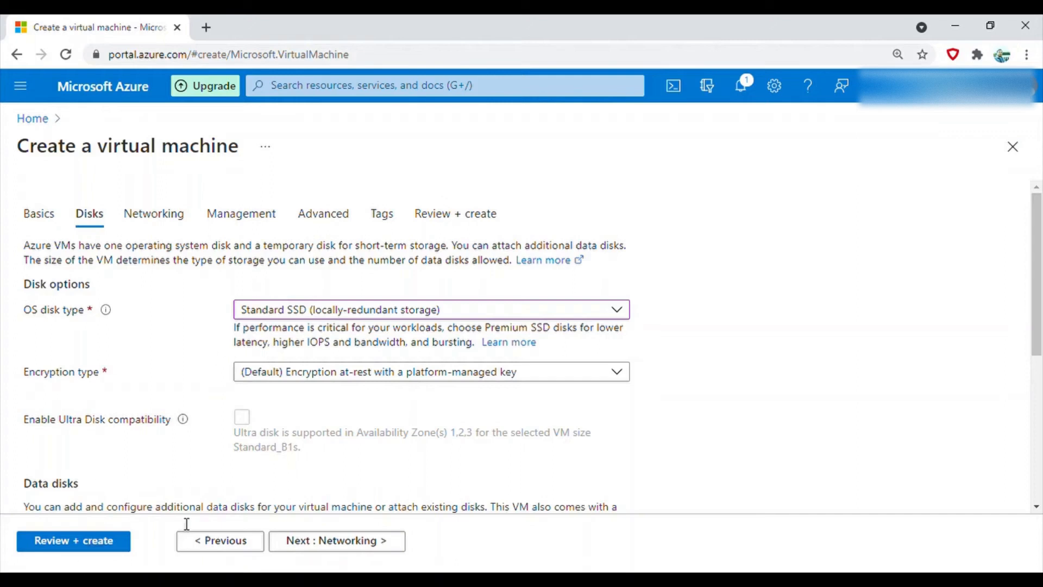
# Proceed to the networking settings and examine the virtual network, subnet, public IP, security group, inbound ports and load balancing options
pyautogui.click(350, 540)
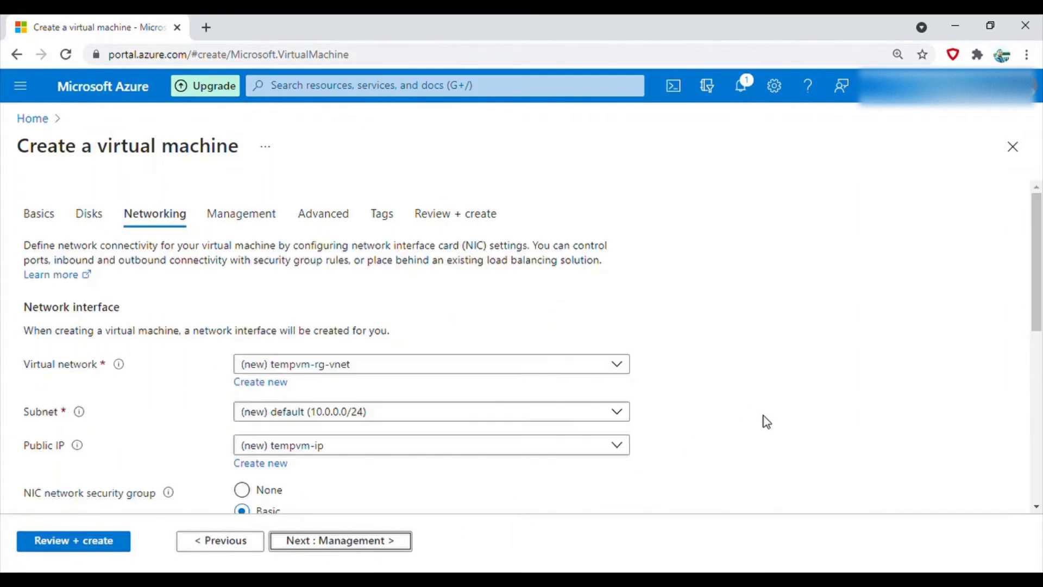
pyautogui.scroll(-2, 766, 332)
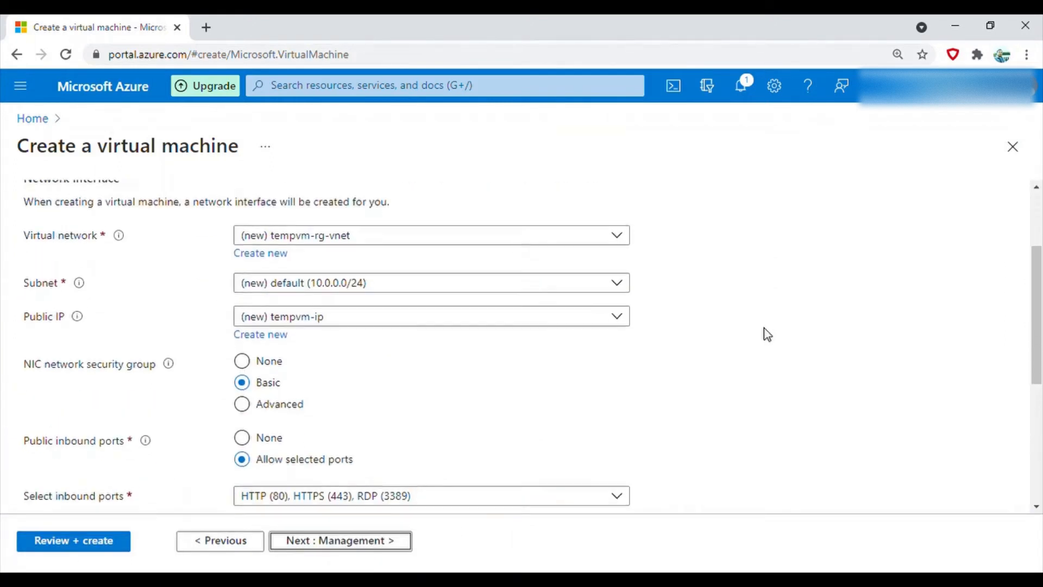
pyautogui.scroll(1, 809, 279)
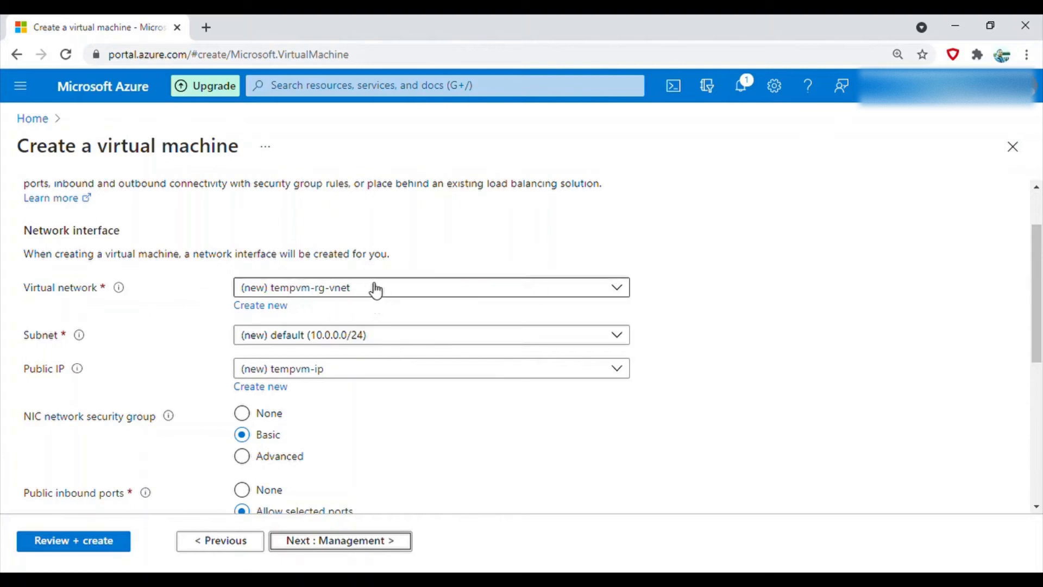
pyautogui.scroll(-4, 523, 419)
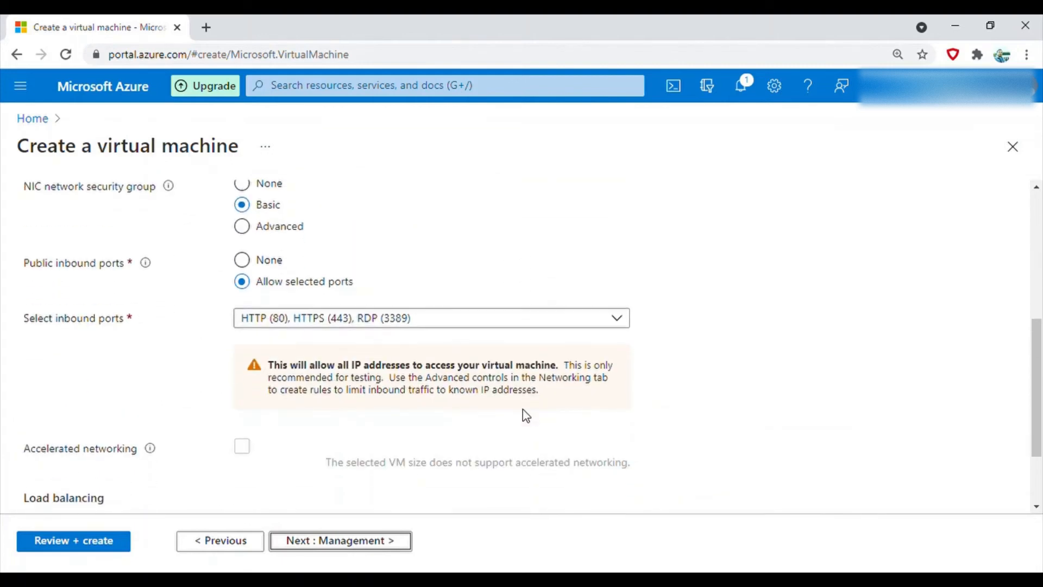
pyautogui.scroll(3, 522, 413)
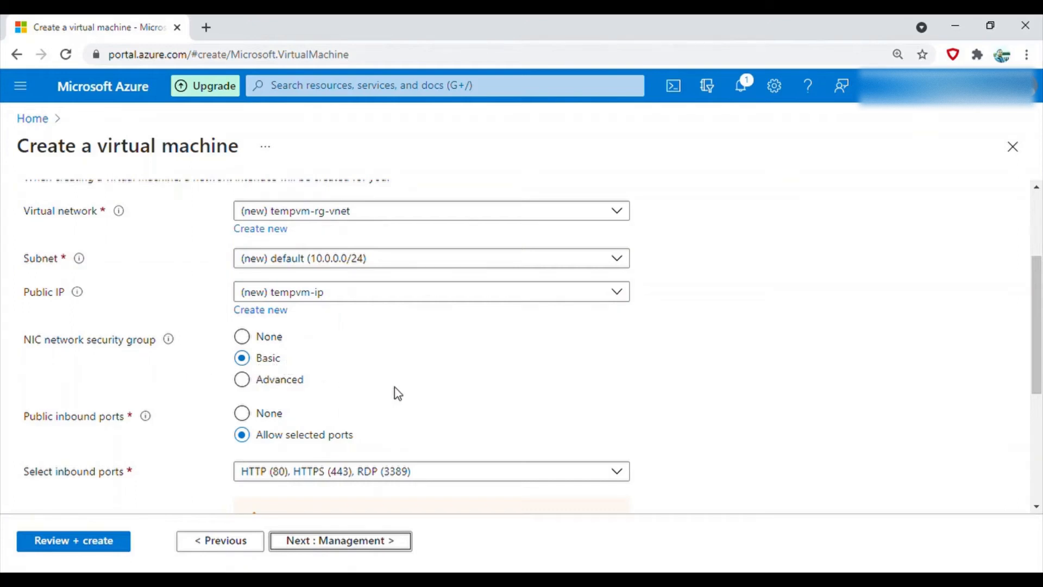
pyautogui.scroll(-3, 620, 421)
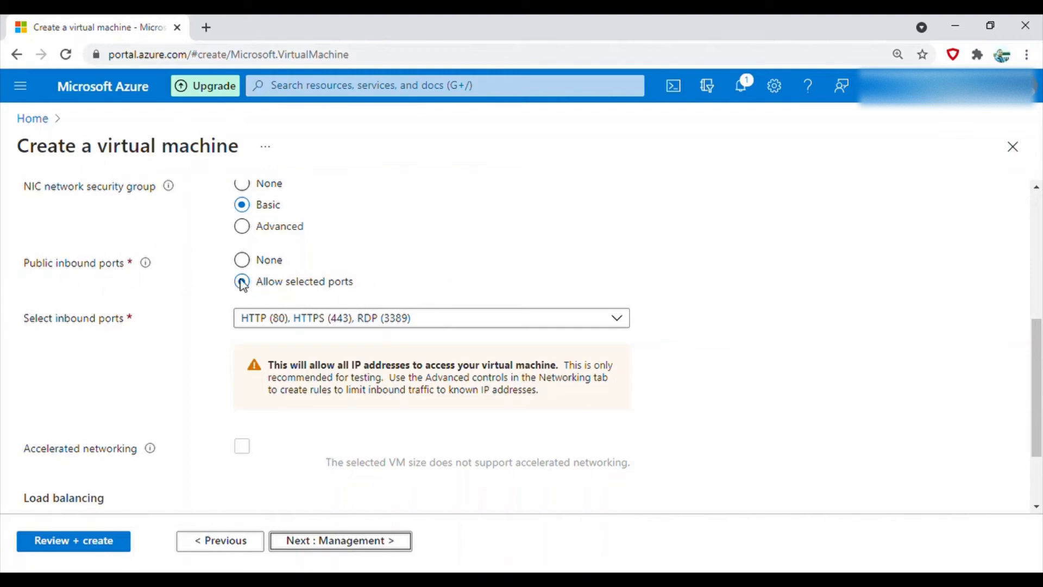
pyautogui.scroll(-1, 426, 405)
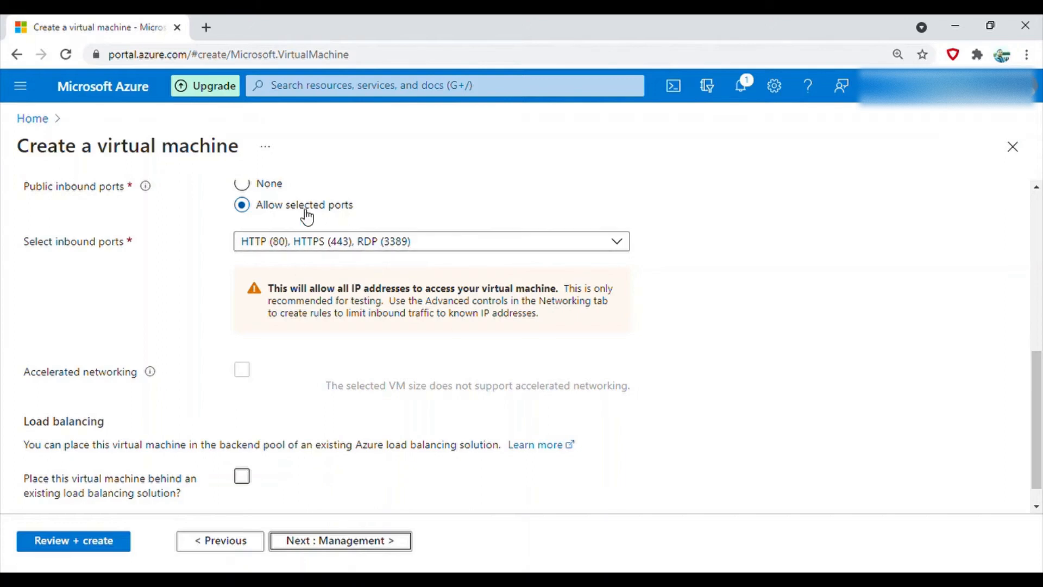
pyautogui.scroll(1, 315, 324)
pyautogui.scroll(-2, 513, 465)
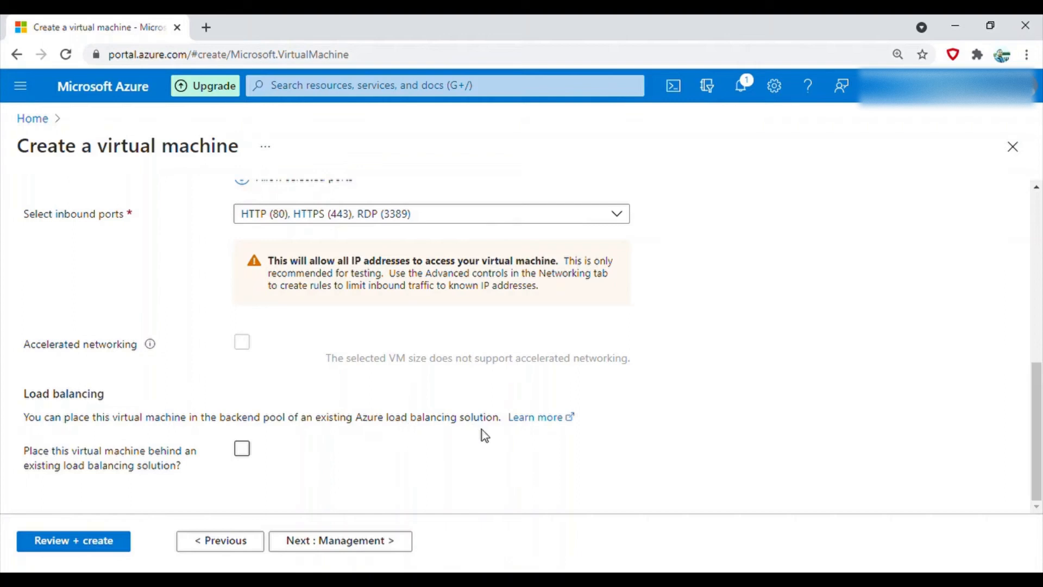
pyautogui.moveTo(510, 423); pyautogui.dragTo(298, 428)
pyautogui.click(351, 442)
pyautogui.scroll(7, 337, 447)
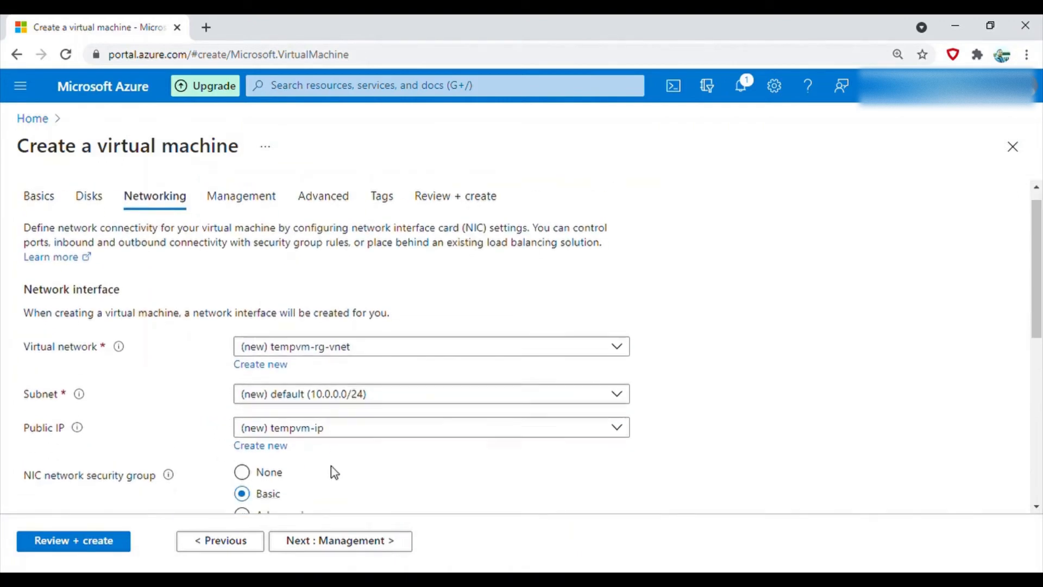
pyautogui.scroll(-7, 334, 468)
pyautogui.click(334, 459)
pyautogui.scroll(7, 333, 460)
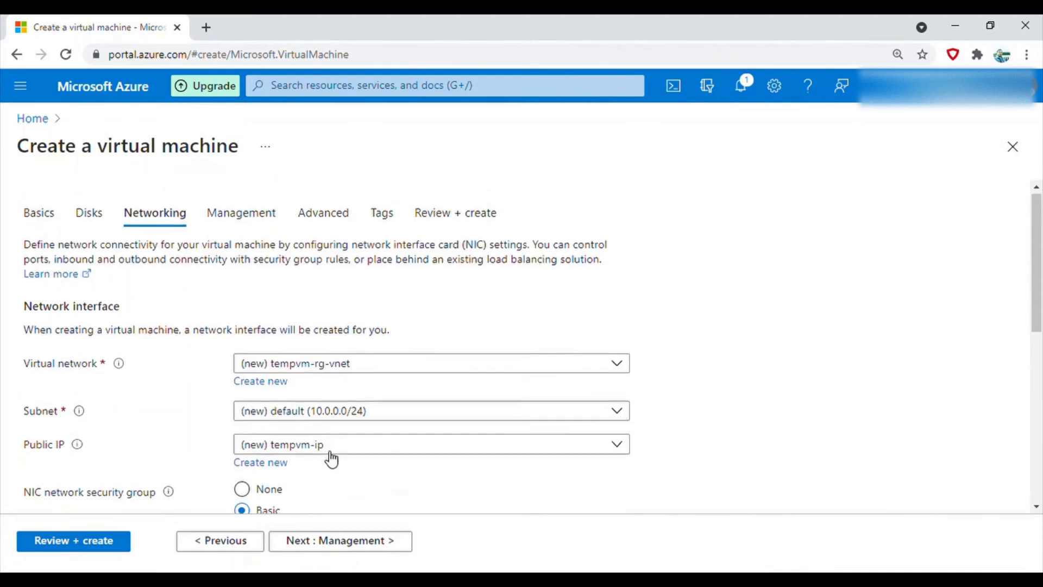
# Proceed to the management settings and examine the monitoring, identity, auto-shutdown, backup and guest OS update options
pyautogui.click(321, 541)
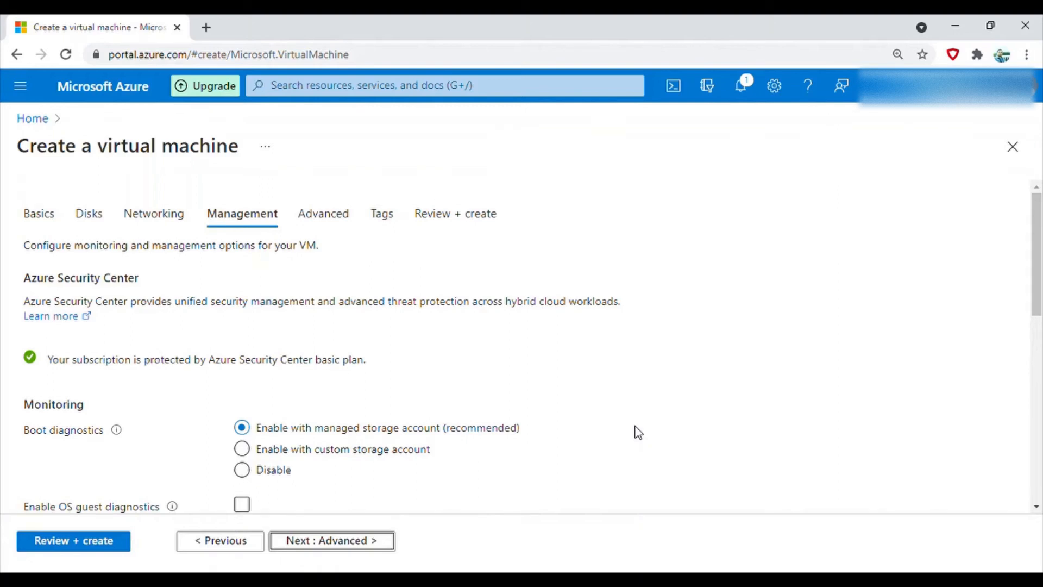
pyautogui.scroll(-3, 638, 433)
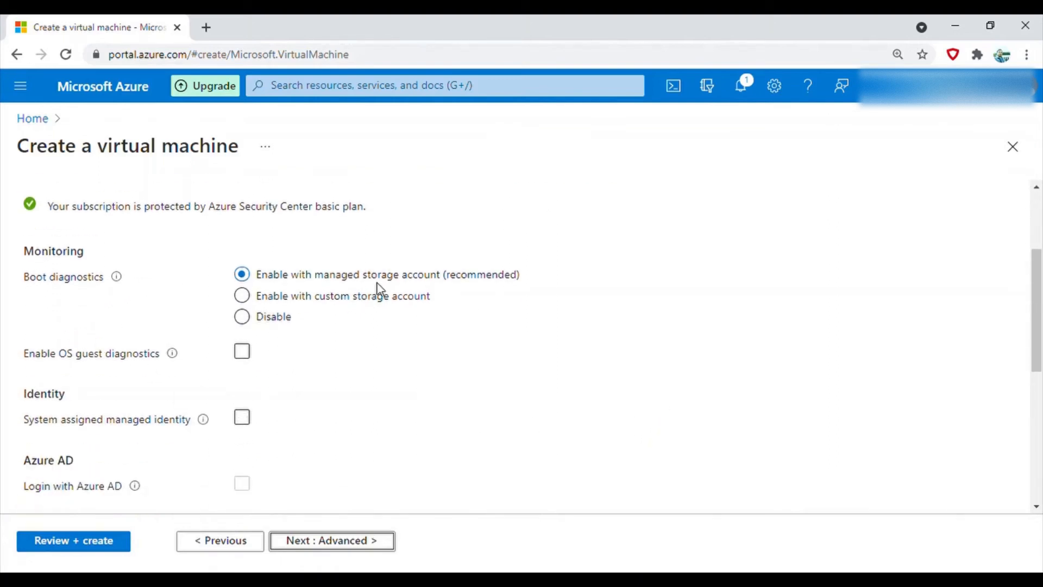
pyautogui.scroll(-6, 417, 383)
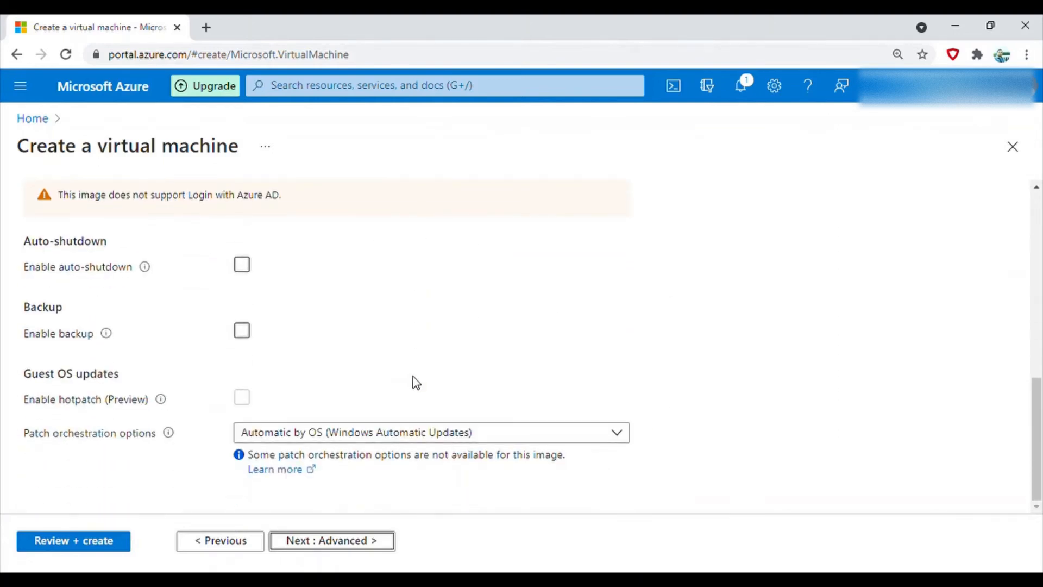
pyautogui.click(243, 333)
pyautogui.scroll(10, 659, 453)
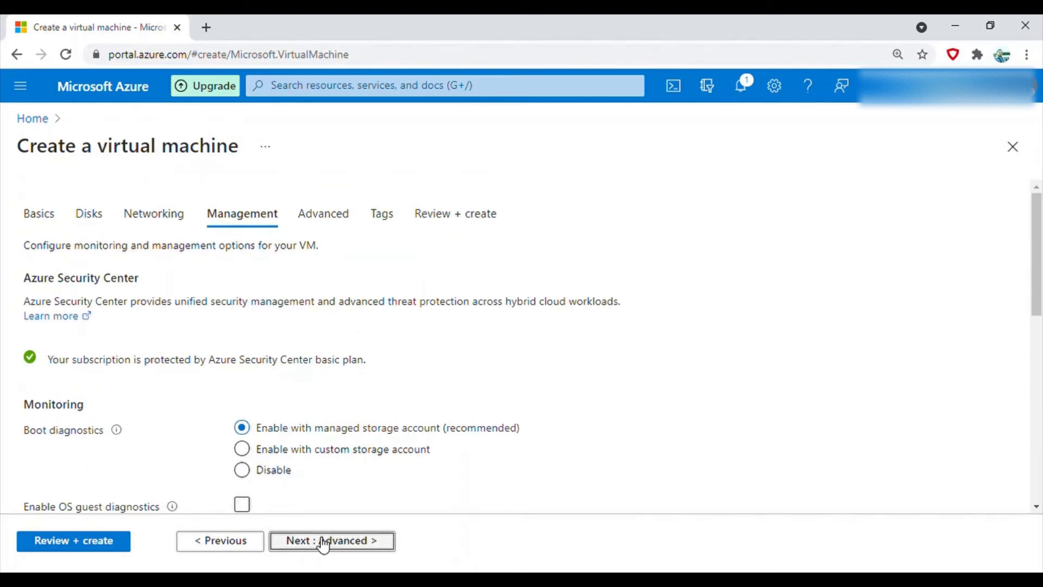
# Proceed to the advanced settings, look through the extensions, custom data, user data and host options, and continue to the tags
pyautogui.click(348, 543)
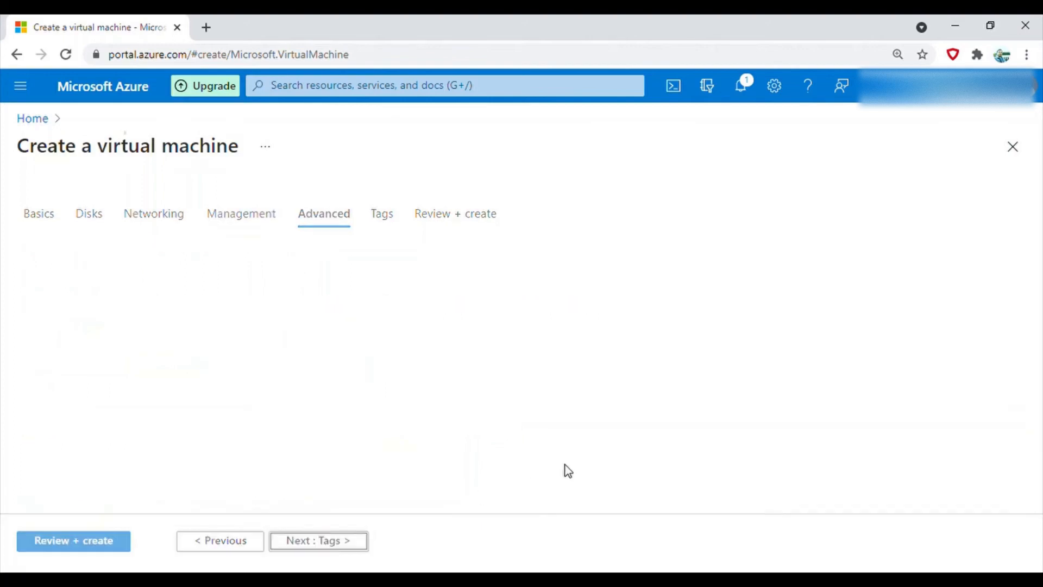
pyautogui.scroll(-5, 618, 434)
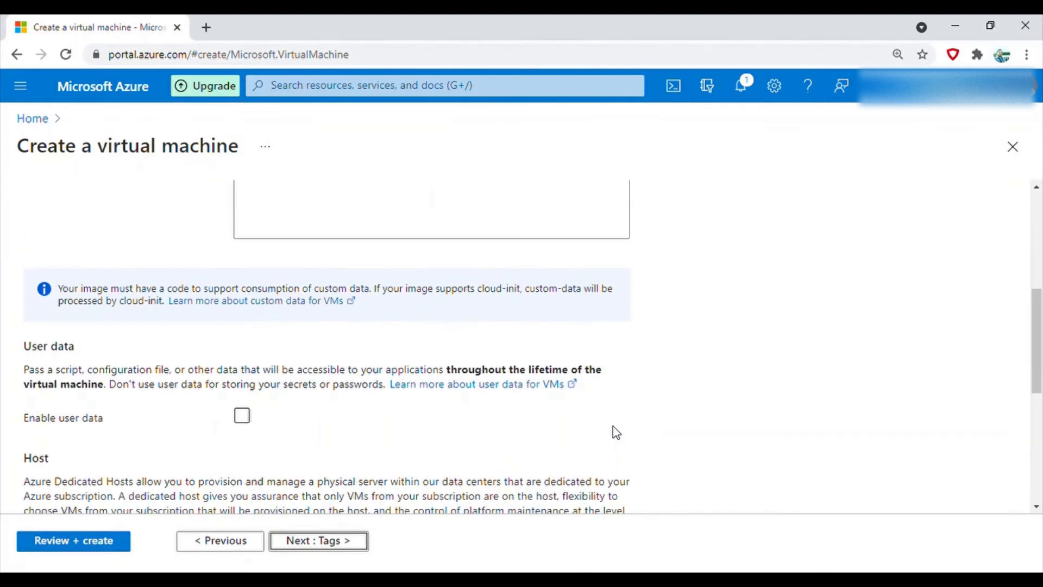
pyautogui.scroll(-6, 618, 435)
pyautogui.scroll(10, 619, 433)
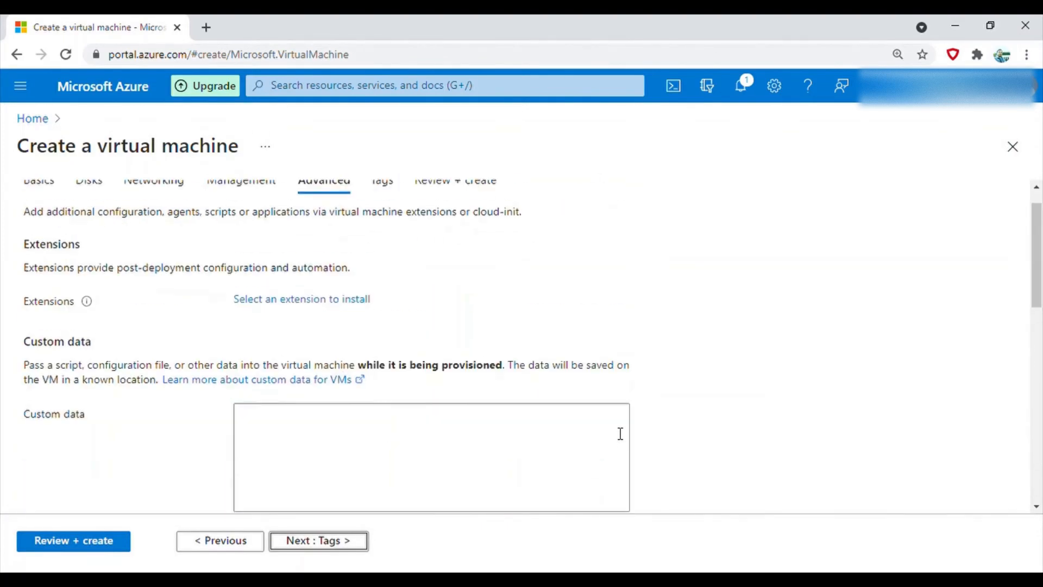
pyautogui.scroll(-9, 620, 433)
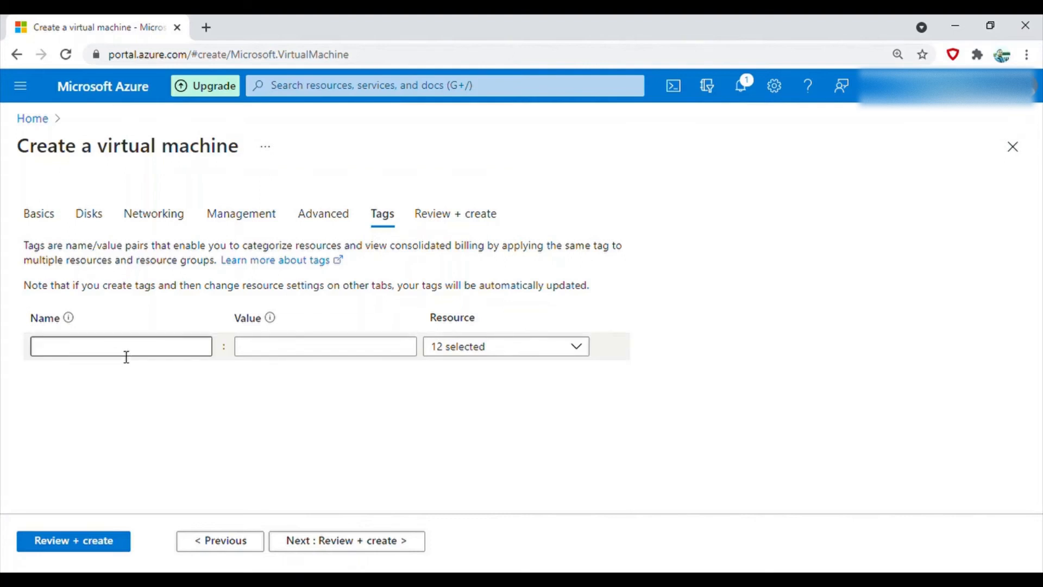
# Add a tag named Demo with the value Tutorial and submit the virtual machine configuration for review
pyautogui.click(127, 357)
pyautogui.write('Demo')
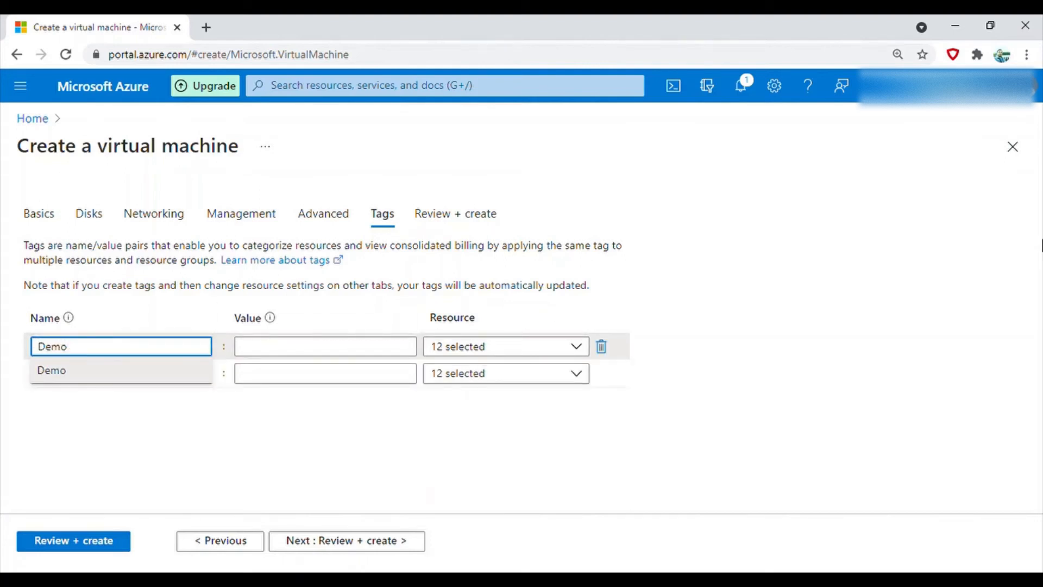
pyautogui.press('Tab')
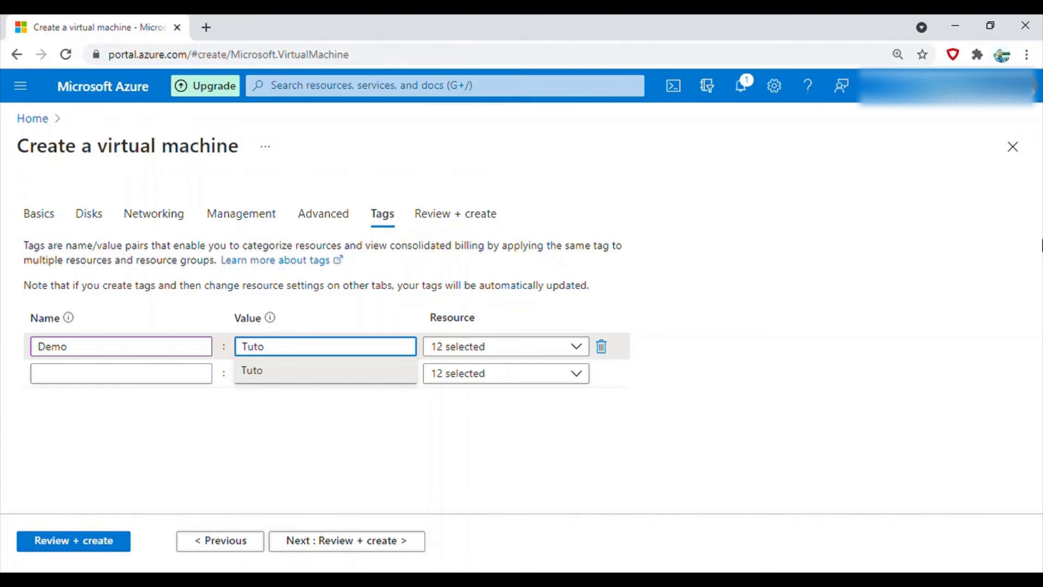
pyautogui.write('rial')
pyautogui.click(740, 414)
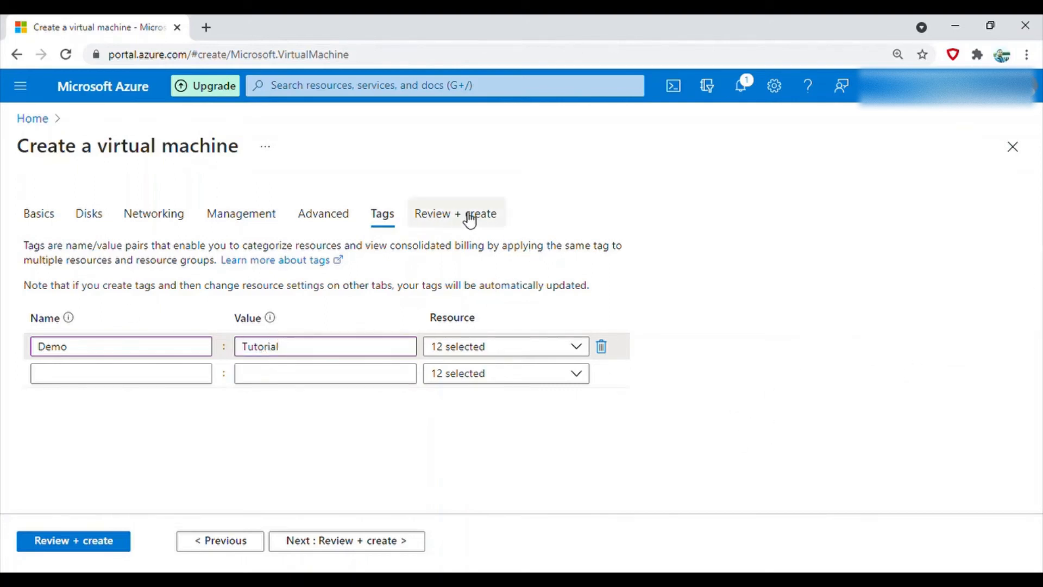
pyautogui.click(84, 542)
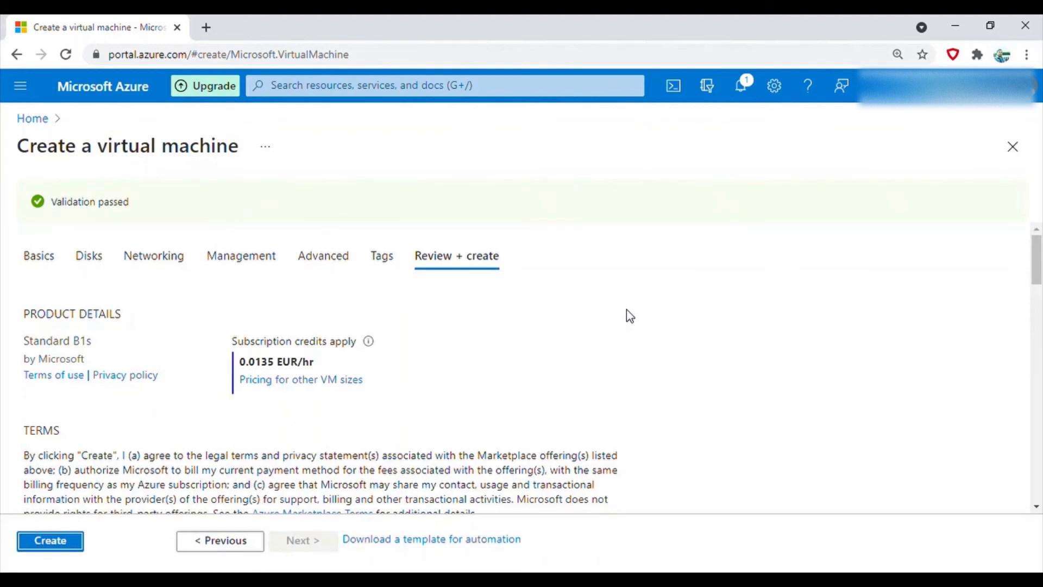
# Examine the review summary, including the pricing, terms, basics, disks, networking, management, advanced settings and tags
pyautogui.scroll(-2, 626, 308)
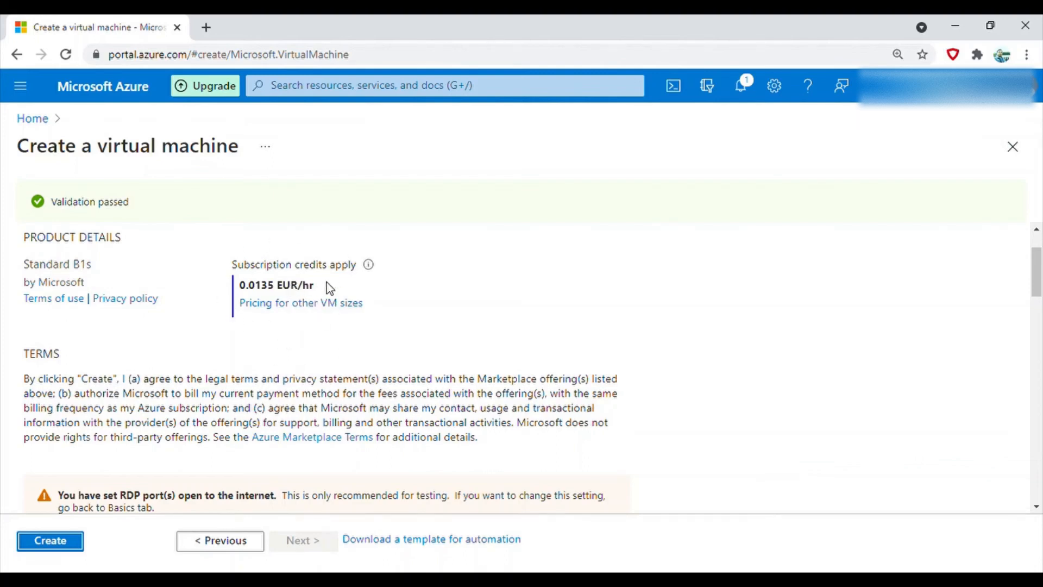
pyautogui.scroll(-8, 573, 384)
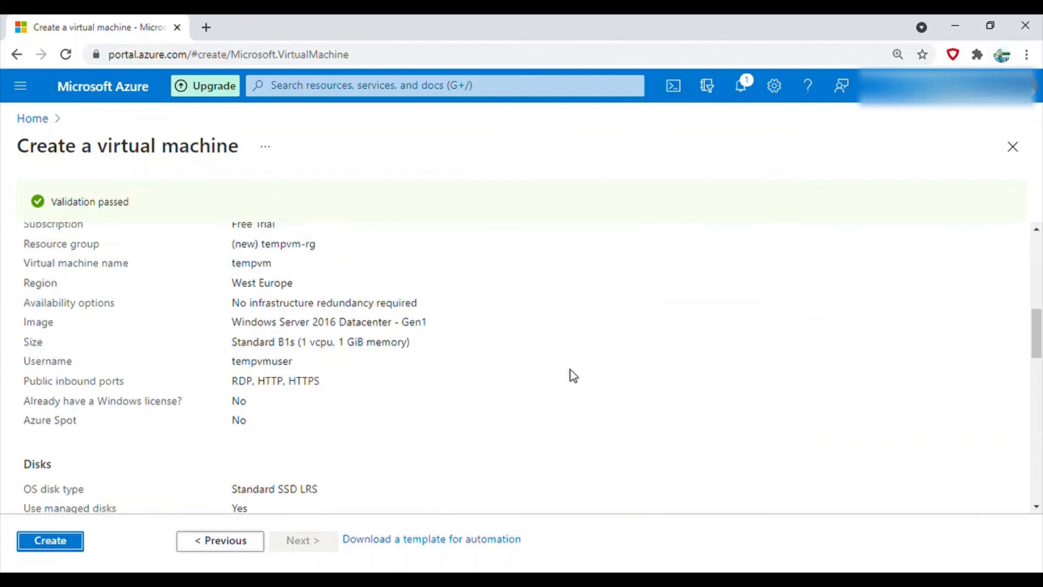
pyautogui.scroll(10, 571, 373)
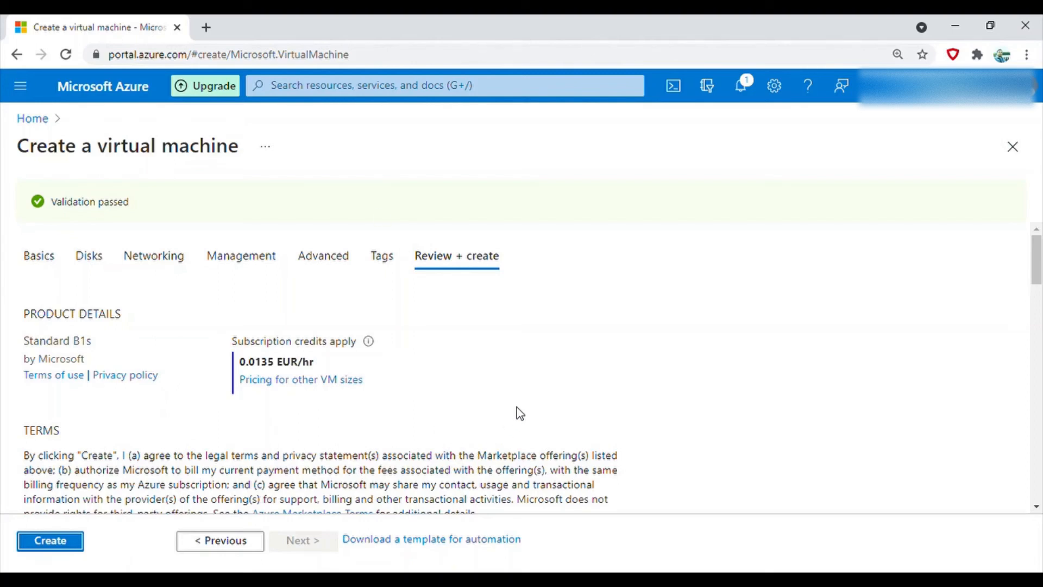
pyautogui.scroll(-4, 518, 411)
pyautogui.scroll(4, 519, 411)
pyautogui.scroll(-10, 517, 412)
pyautogui.scroll(5, 518, 413)
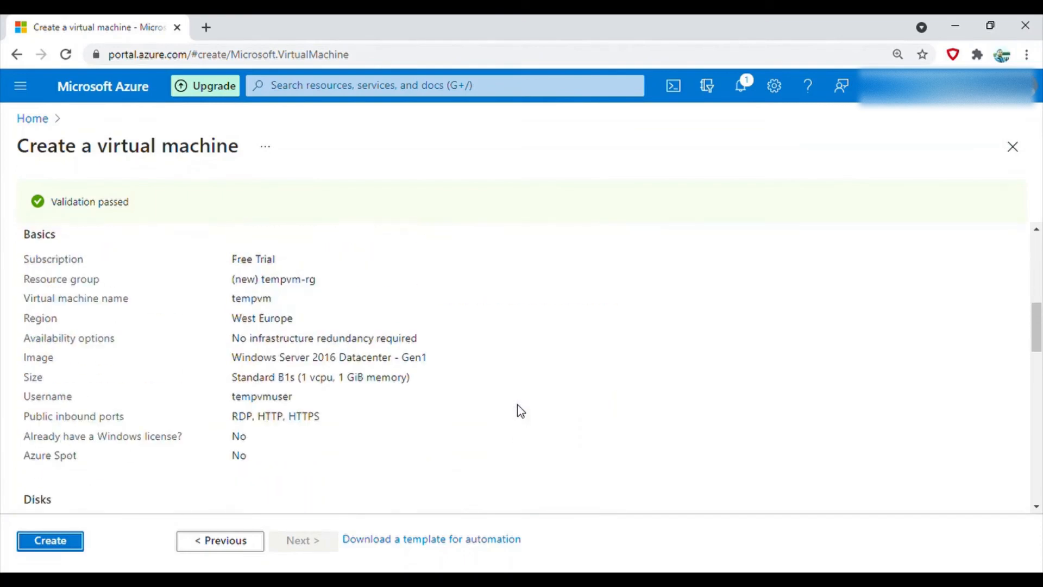
pyautogui.scroll(-1, 518, 405)
pyautogui.scroll(1, 518, 405)
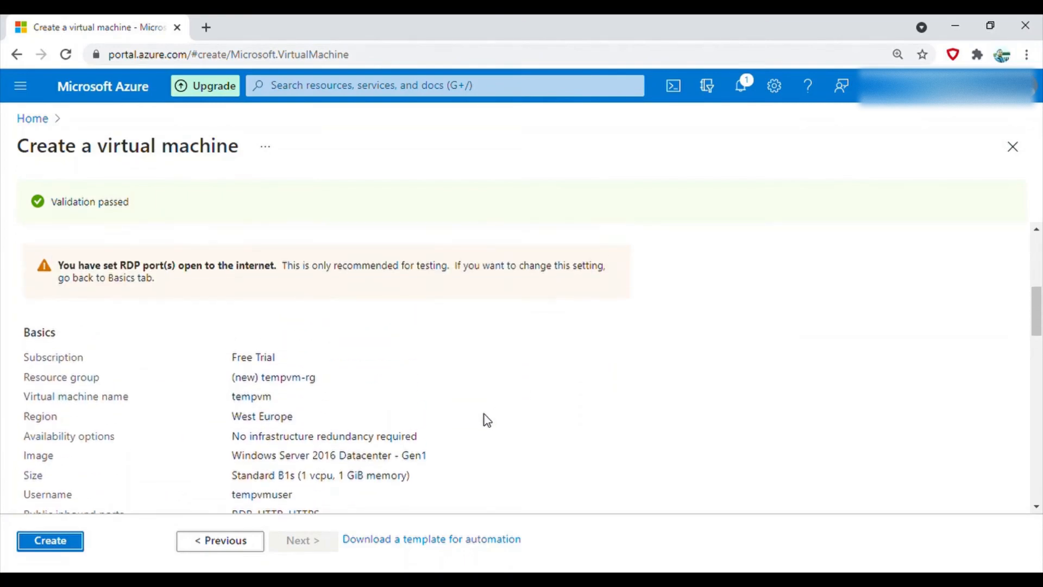
pyautogui.scroll(-2, 484, 414)
pyautogui.scroll(-3, 484, 414)
pyautogui.scroll(-1, 484, 414)
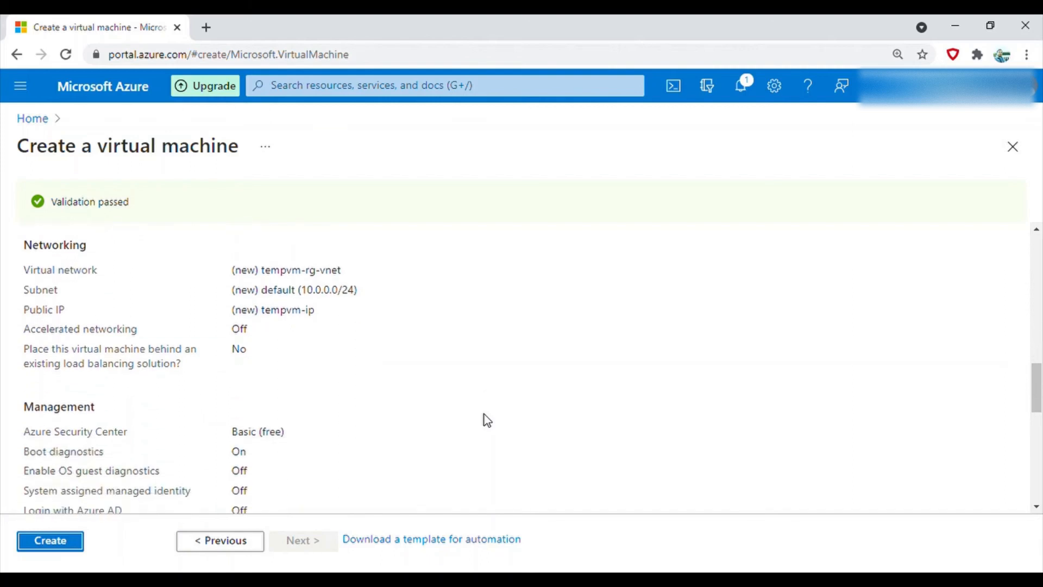
pyautogui.scroll(-3, 484, 414)
pyautogui.scroll(-1, 484, 414)
pyautogui.scroll(1, 484, 414)
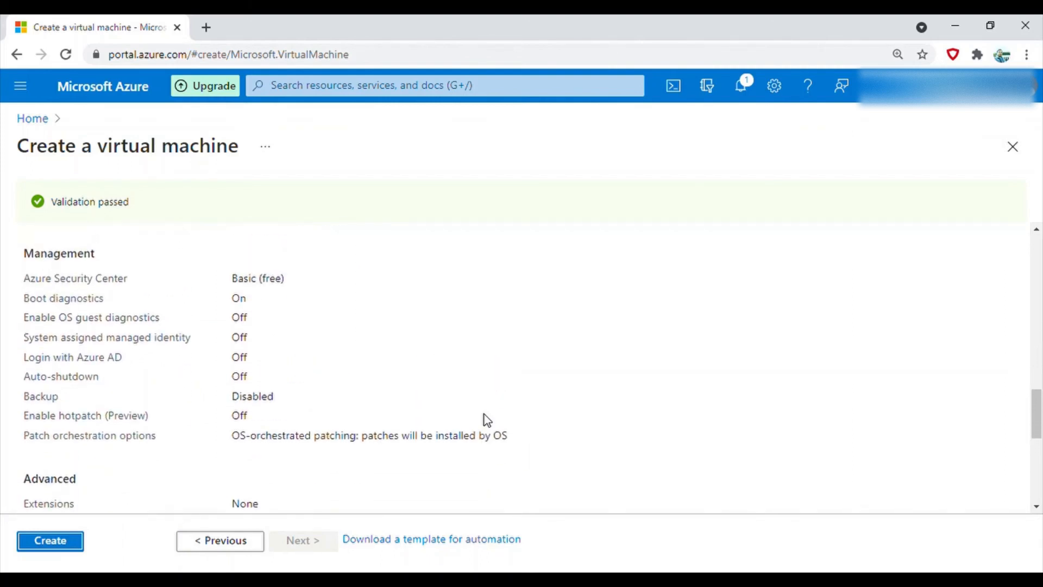
pyautogui.scroll(-1, 484, 414)
pyautogui.scroll(-5, 488, 421)
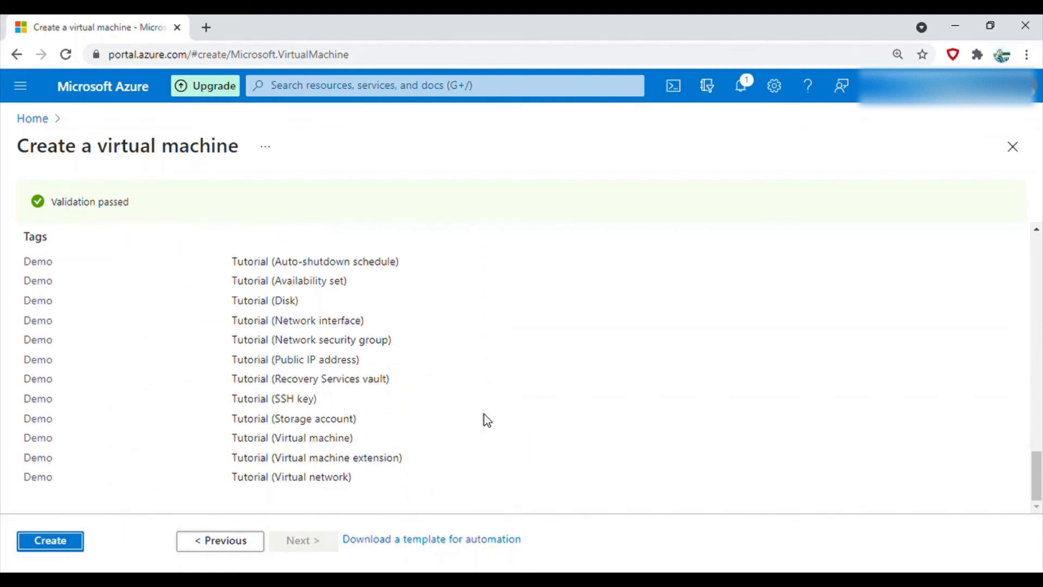
pyautogui.scroll(1, 487, 420)
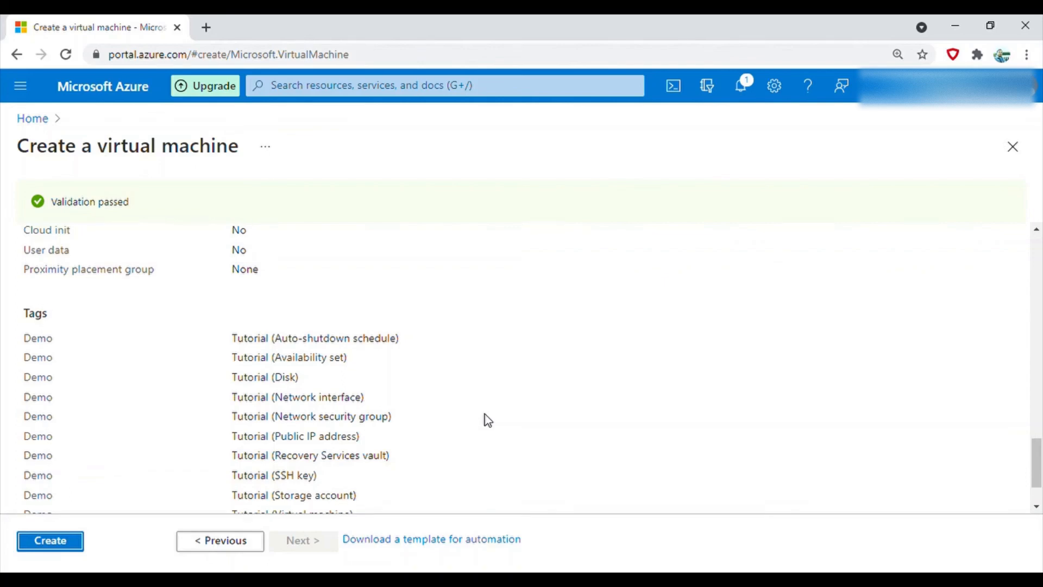
pyautogui.scroll(1, 372, 399)
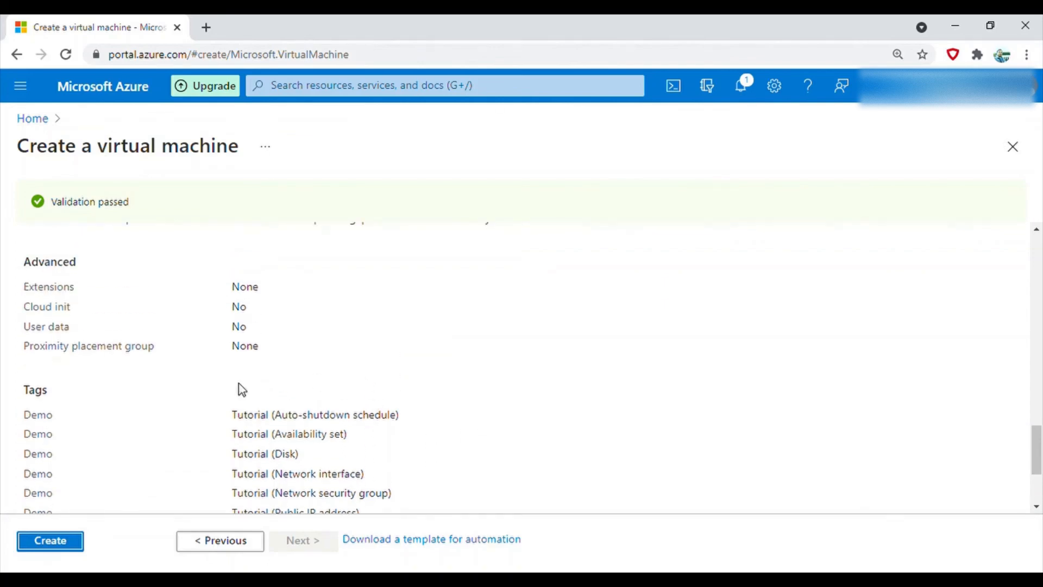
# Create the tempvm virtual machine from the validated configuration
pyautogui.click(74, 539)
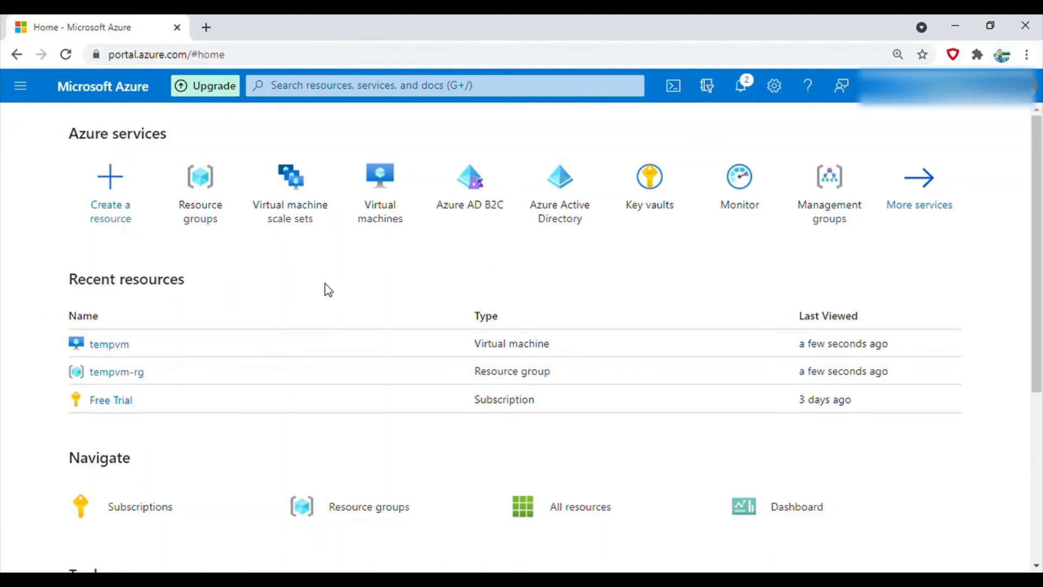
# Open the tempvm-rg resource group and collapse its essentials to examine the full list of resources it contains
pyautogui.click(117, 373)
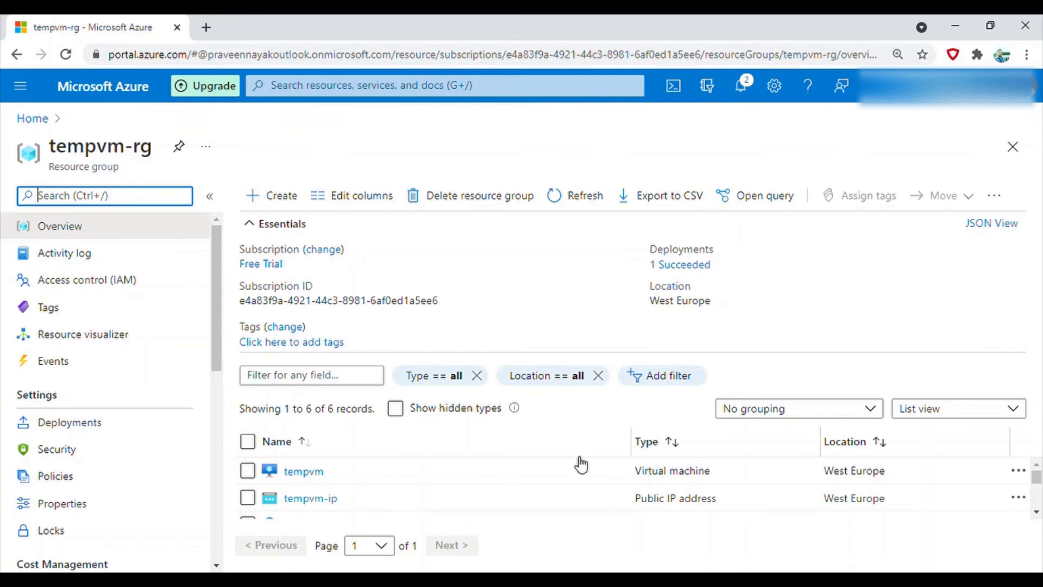
pyautogui.scroll(-2, 576, 465)
pyautogui.scroll(3, 576, 465)
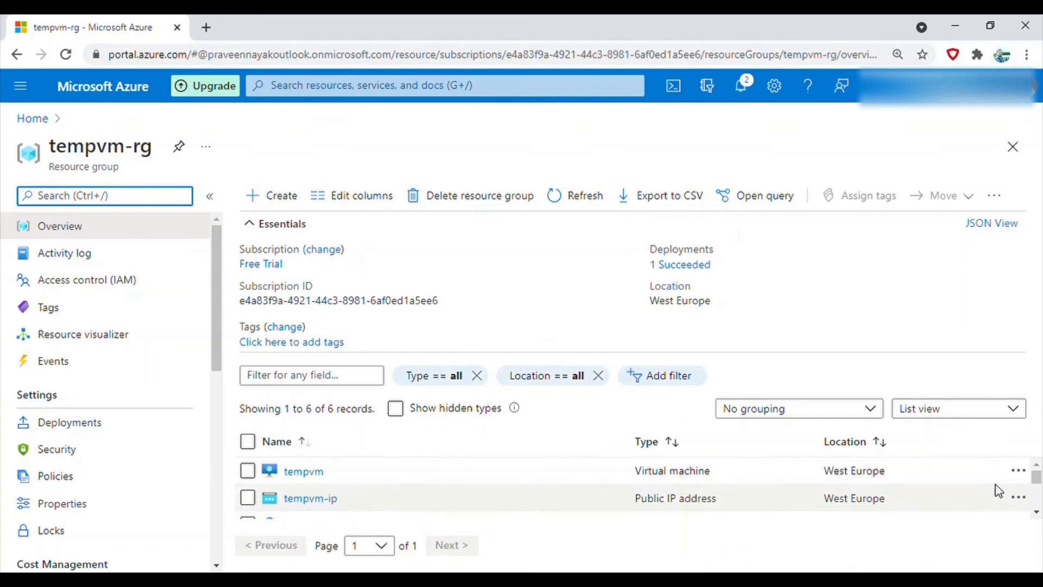
pyautogui.click(251, 225)
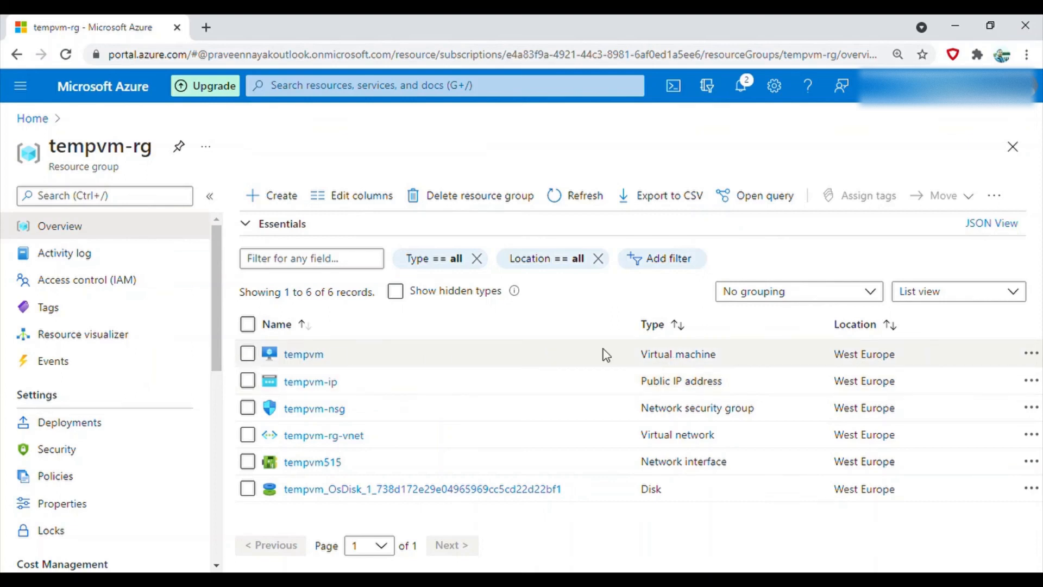
# Open the tempvm virtual machine and examine its overview, including the status, operating system, networking, size and disk properties
pyautogui.click(305, 356)
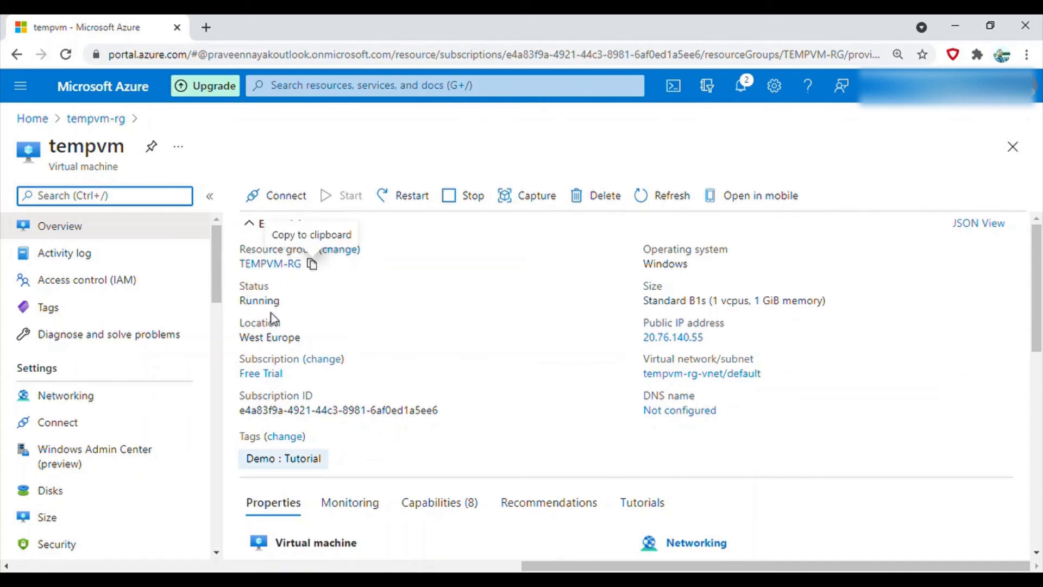
pyautogui.scroll(-5, 498, 404)
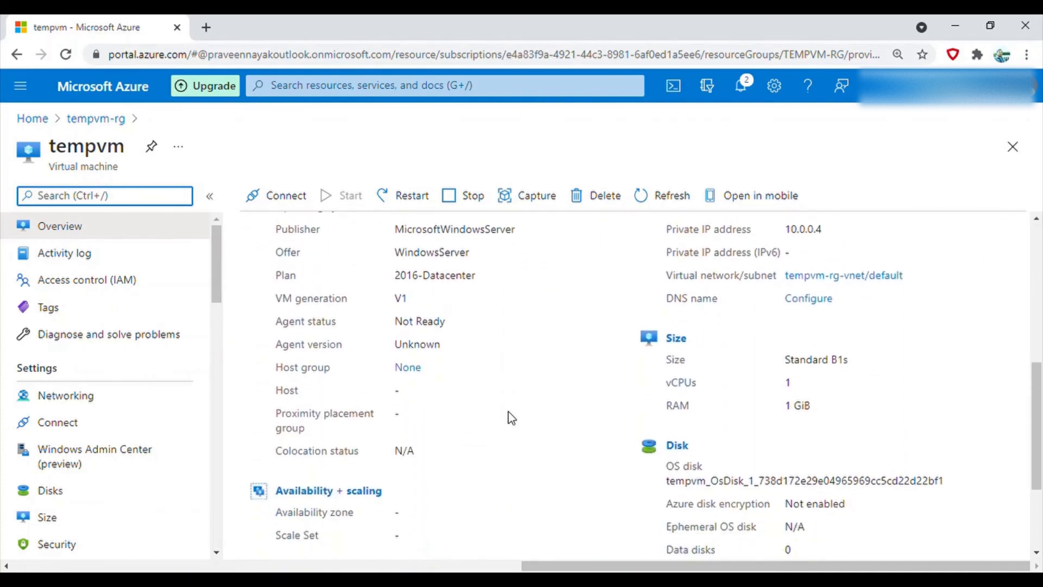
pyautogui.scroll(1, 508, 418)
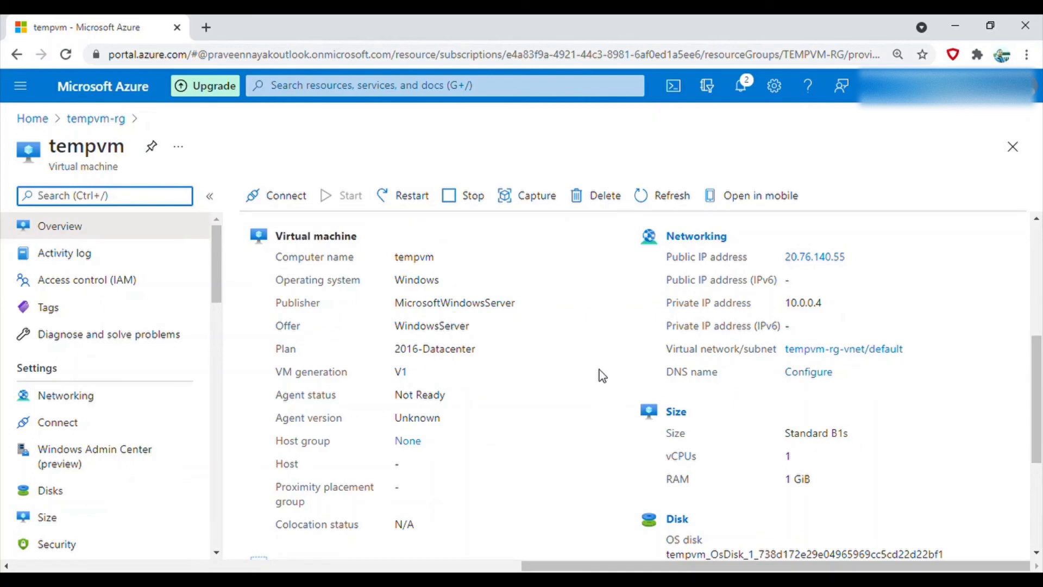
pyautogui.scroll(-4, 572, 364)
pyautogui.scroll(4, 570, 365)
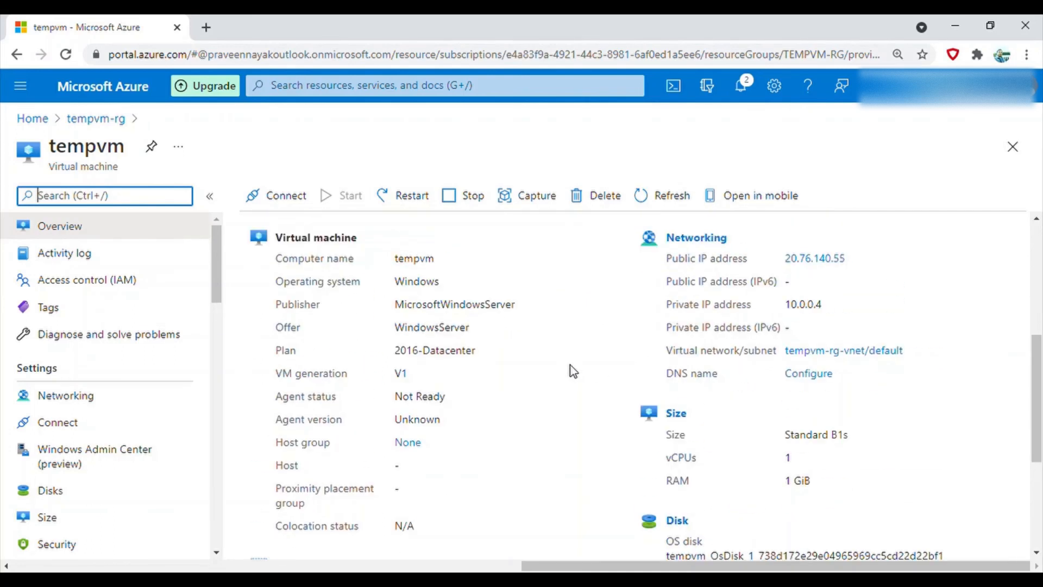
# Open the connection settings of tempvm, download the RDP file for its public IP address on port 3389, and dismiss the download notice
pyautogui.moveTo(214, 248); pyautogui.dragTo(214, 277)
pyautogui.click(61, 313)
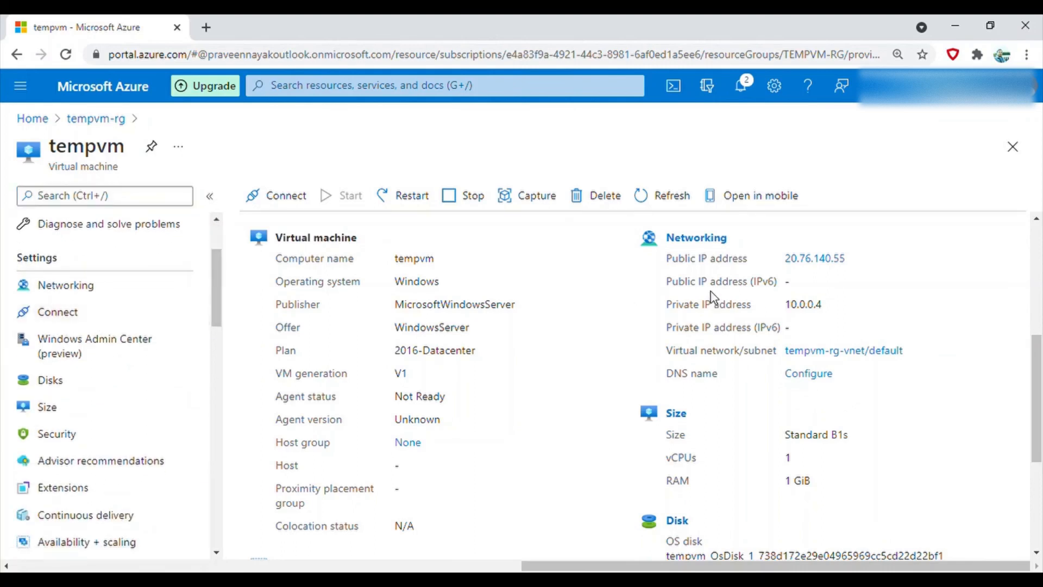
pyautogui.click(61, 311)
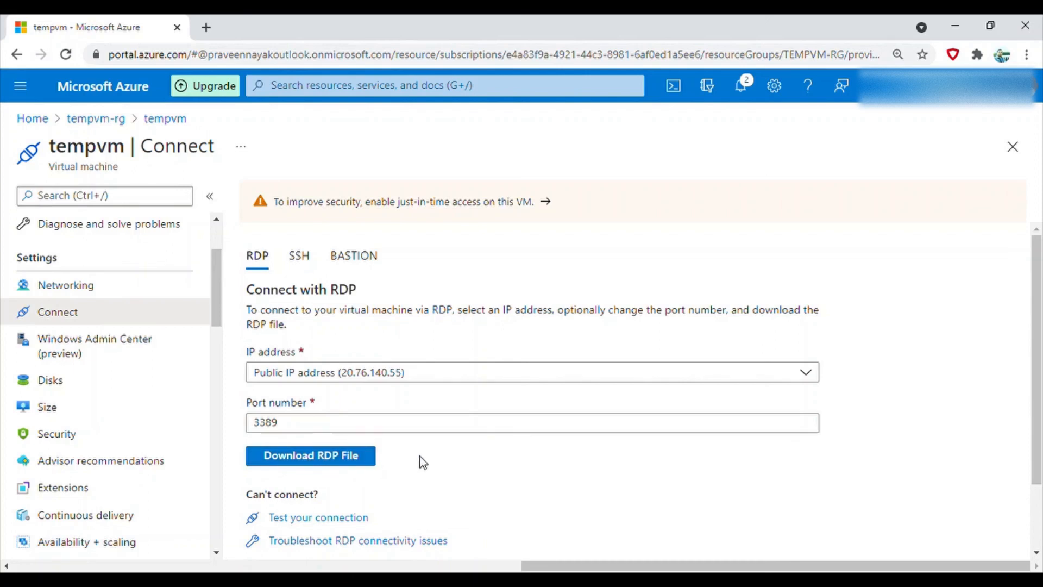
pyautogui.click(312, 459)
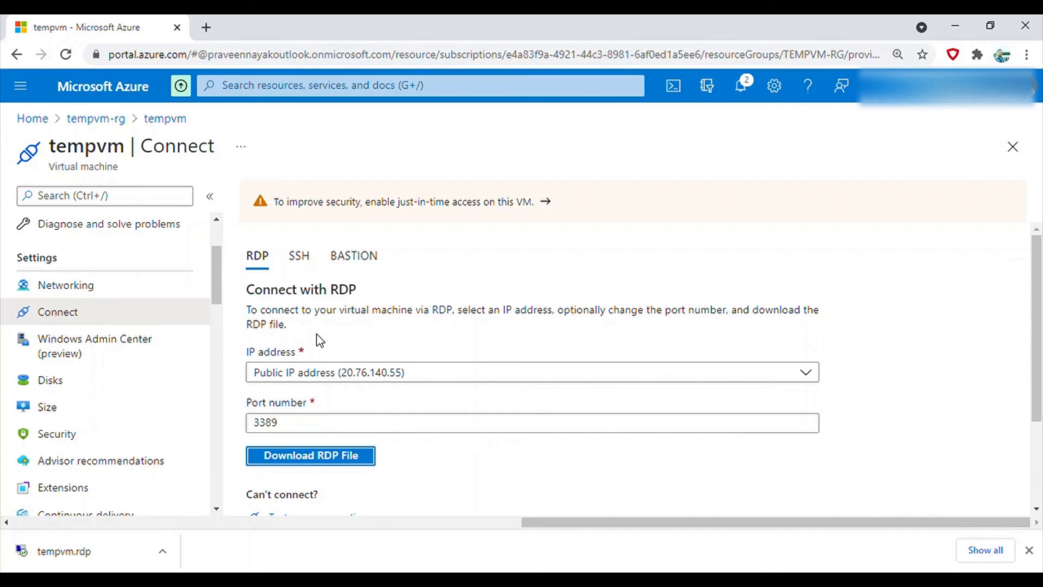
pyautogui.click(1029, 550)
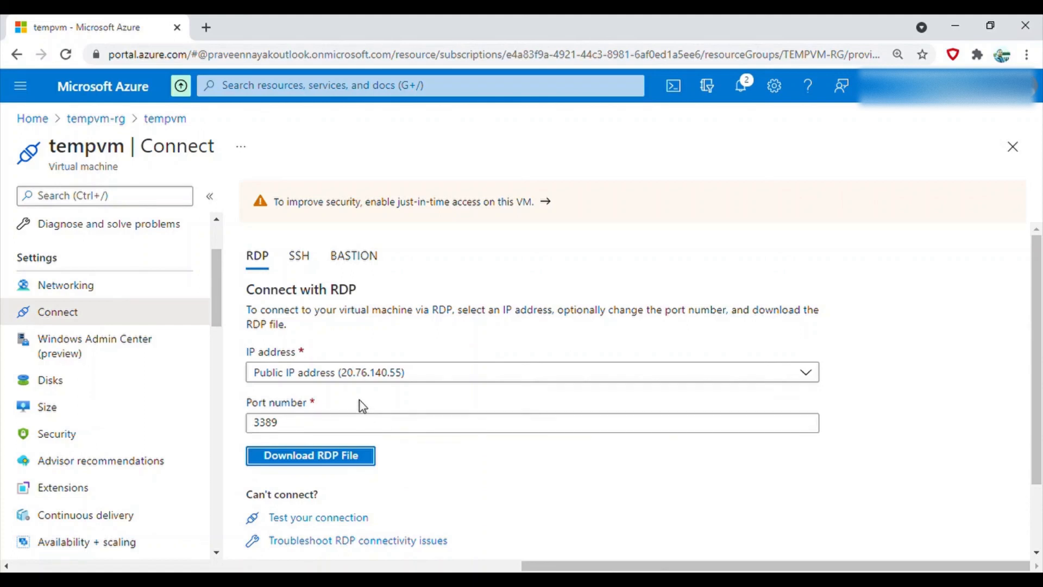
# Examine the SSH connection instructions, including the private key path and the example command's user name, and return to the RDP options
pyautogui.click(309, 265)
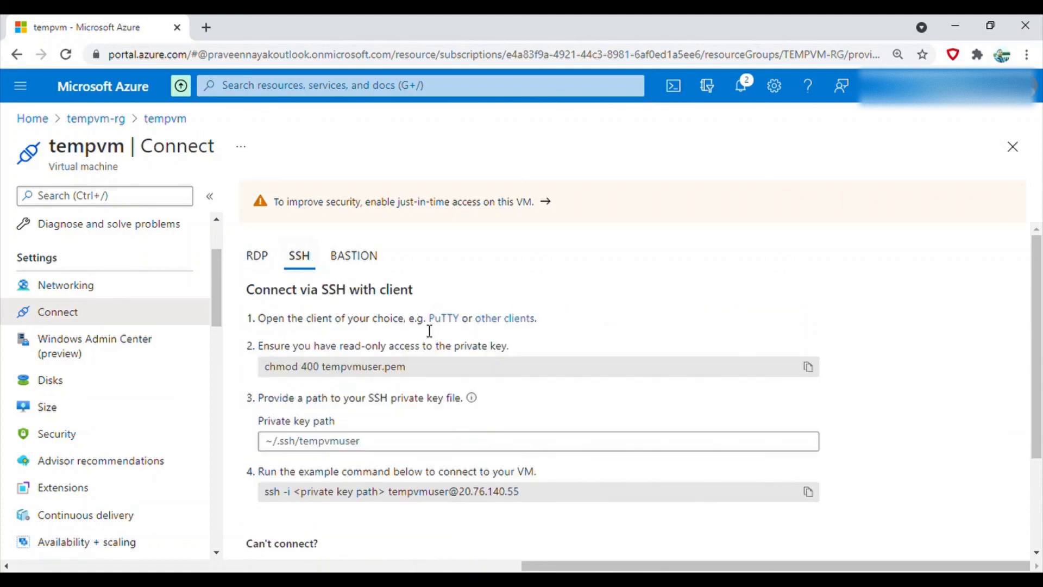
pyautogui.scroll(-3, 535, 423)
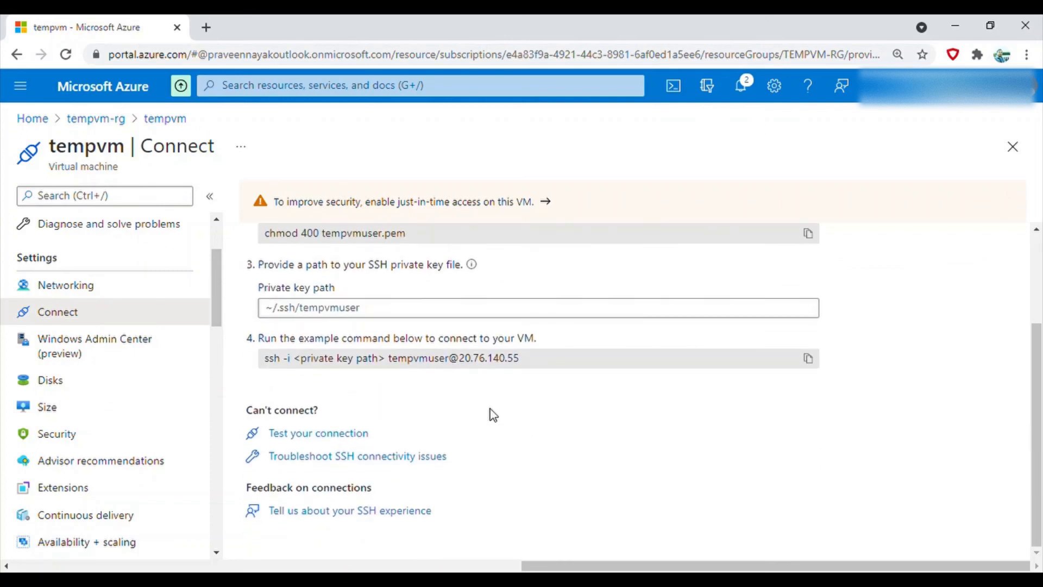
pyautogui.scroll(2, 492, 414)
pyautogui.moveTo(451, 436); pyautogui.dragTo(396, 438)
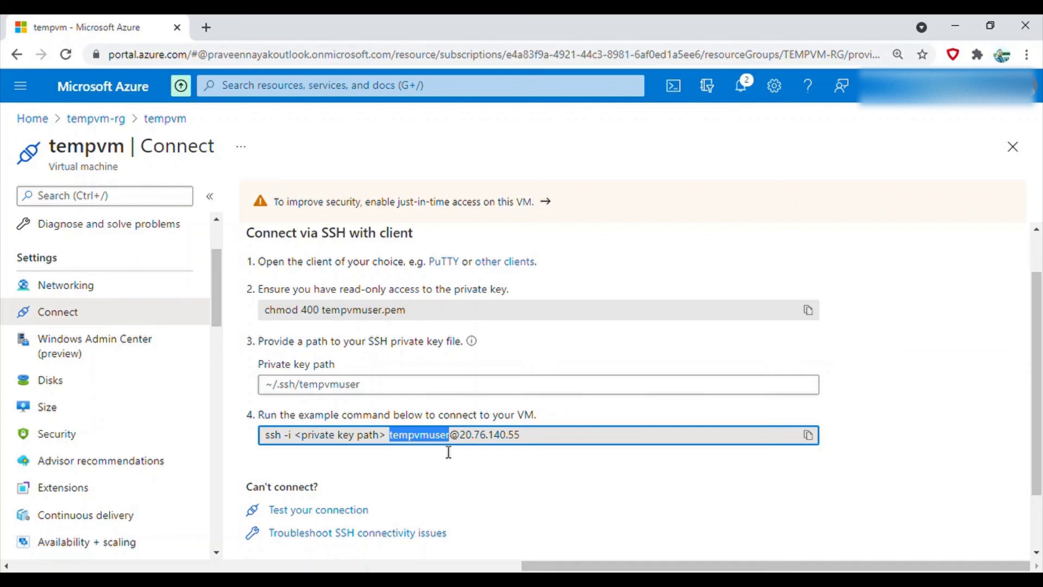
pyautogui.scroll(-2, 495, 486)
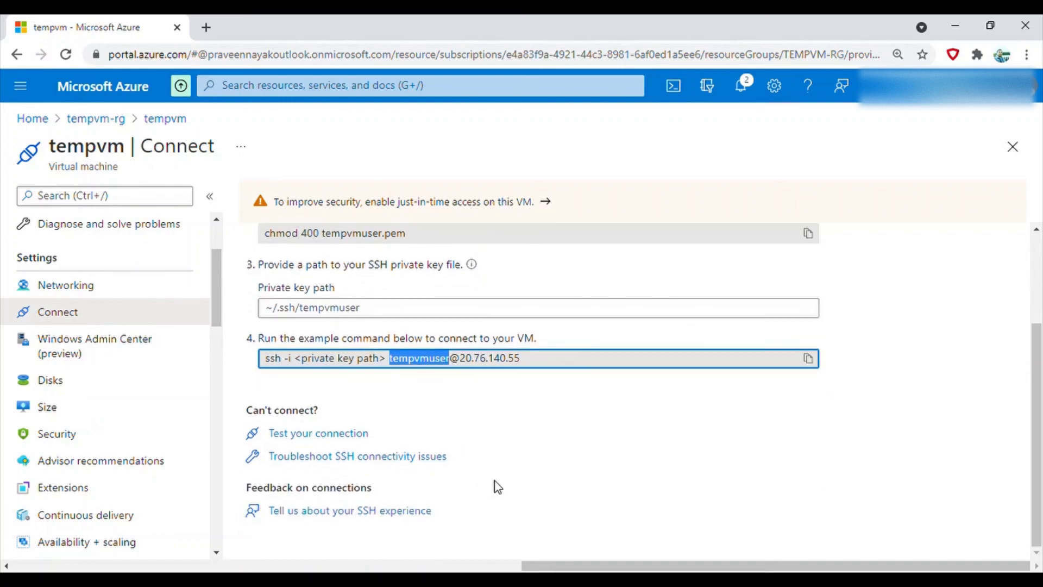
pyautogui.scroll(3, 500, 477)
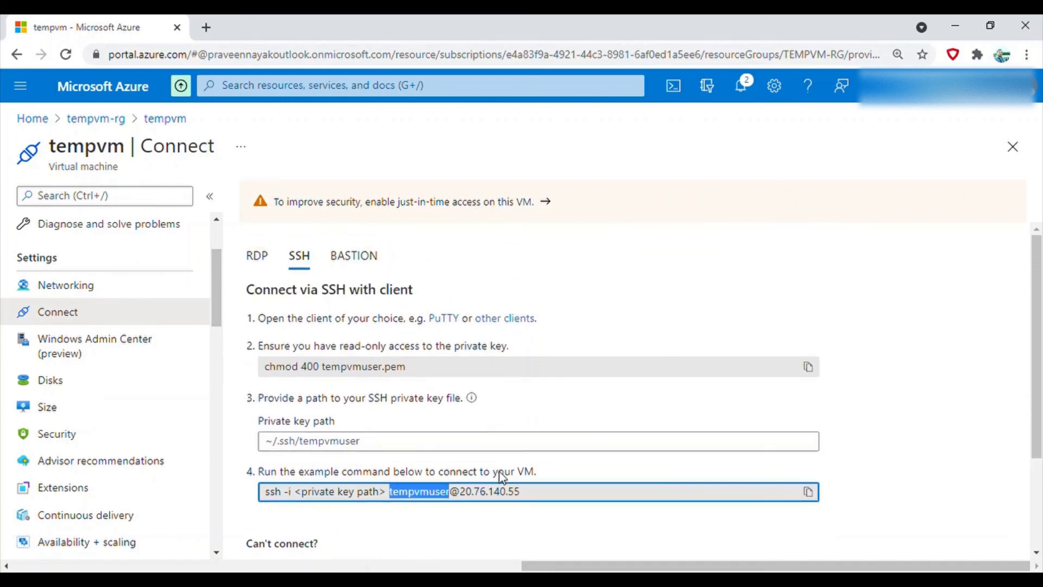
pyautogui.click(270, 259)
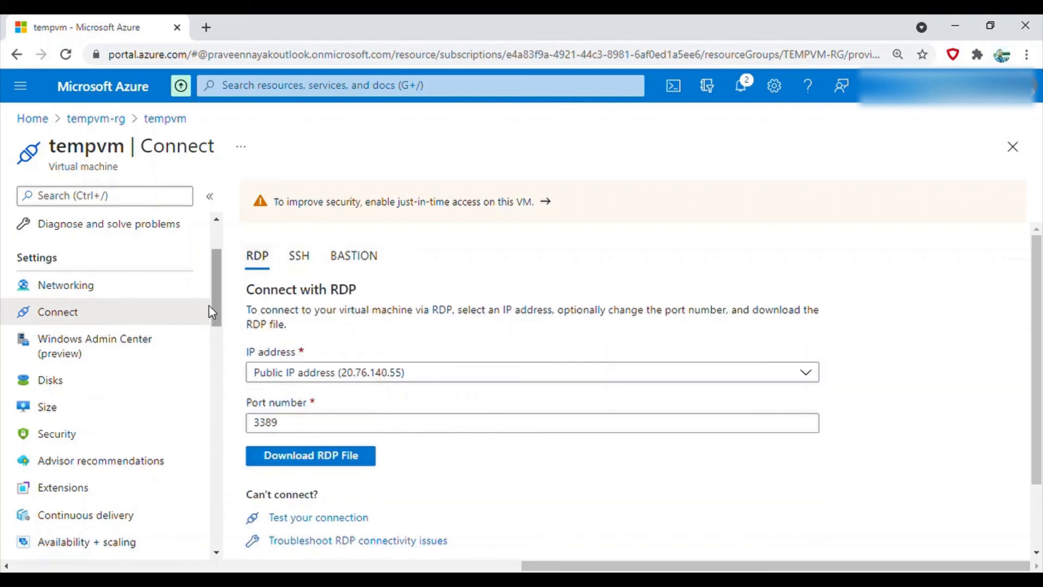